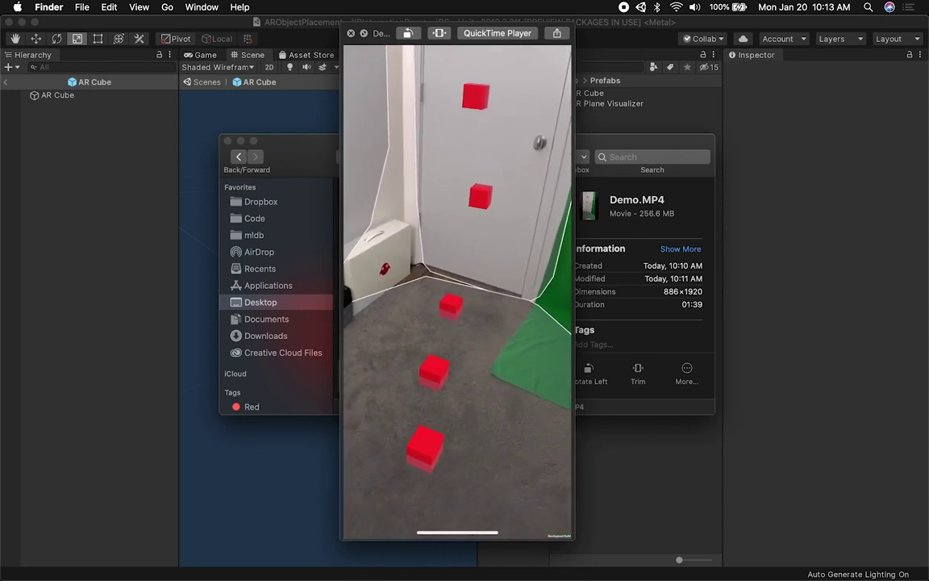
# Close the Demo.MP4 preview, switch to Unity and select the AR Cube in the open prefab
pyautogui.moveTo(543, 358)
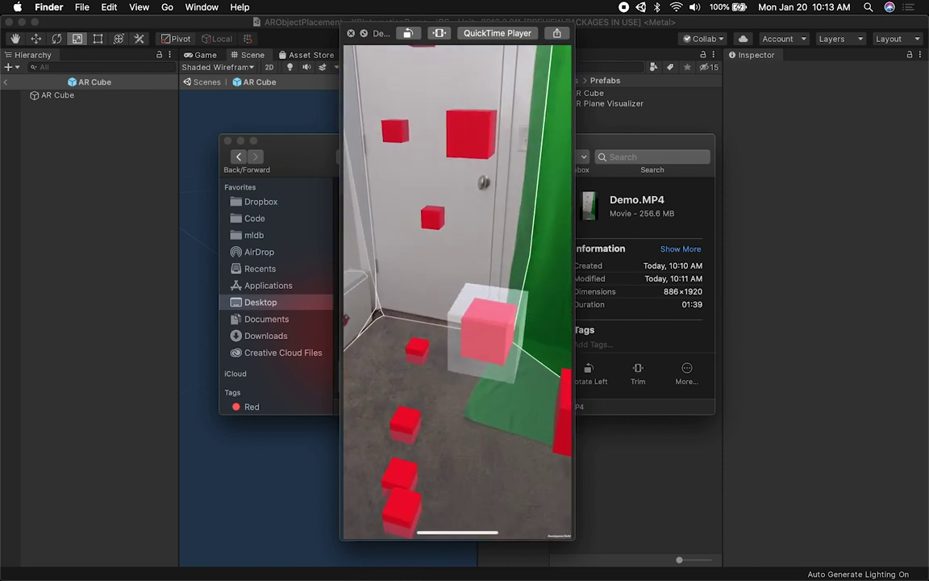
pyautogui.press('space')
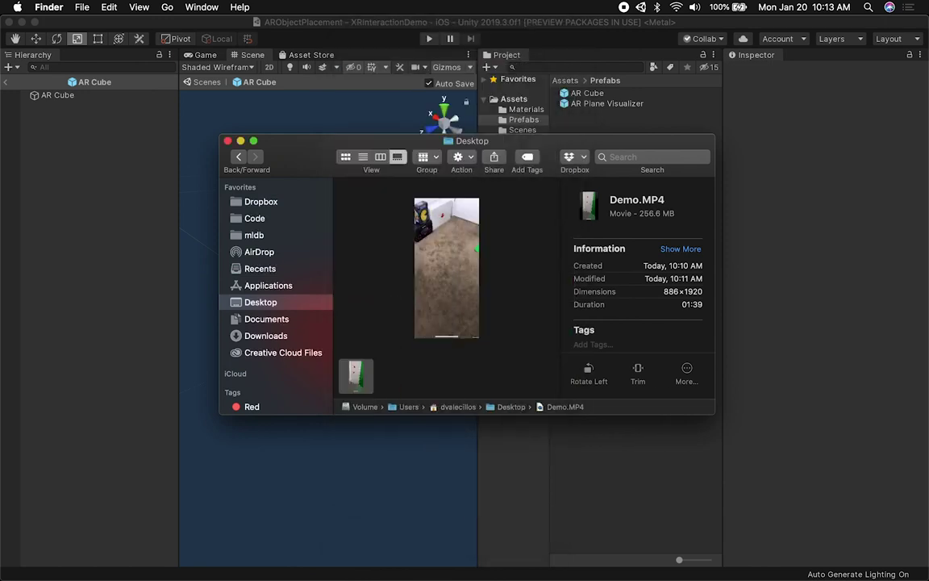
pyautogui.click(352, 46)
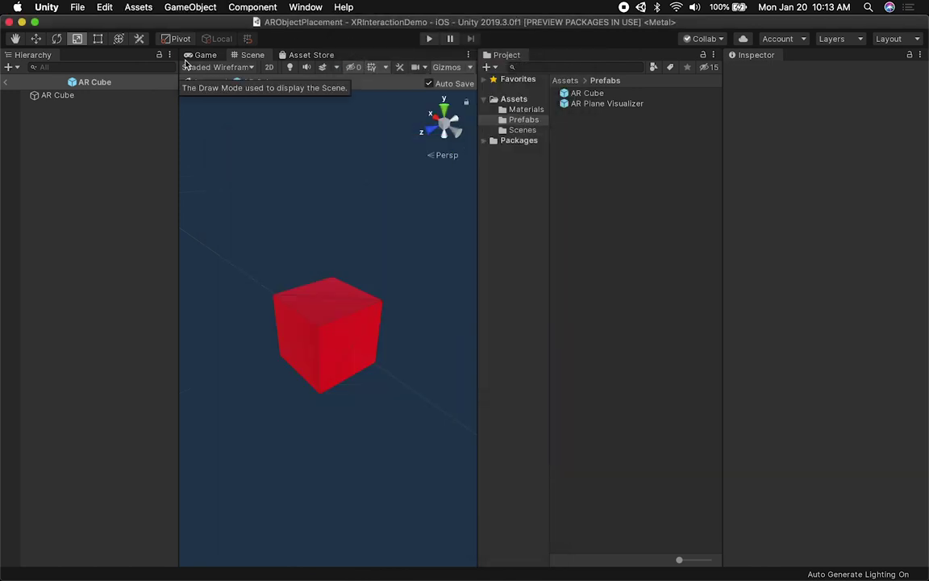
pyautogui.click(63, 96)
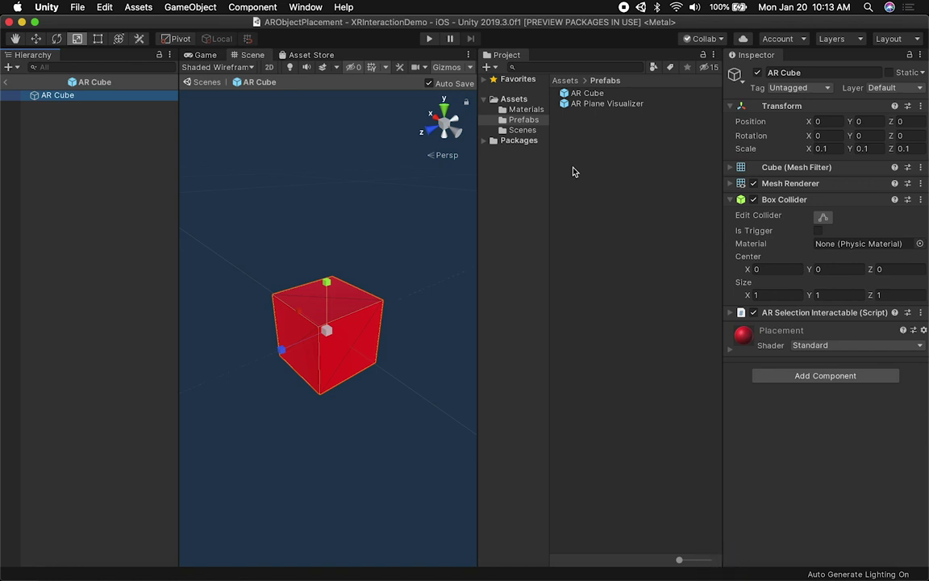
# Switch to Xcode, accept the on-disk version of project.xcworkspace, and return to Unity
pyautogui.moveTo(767, 549)
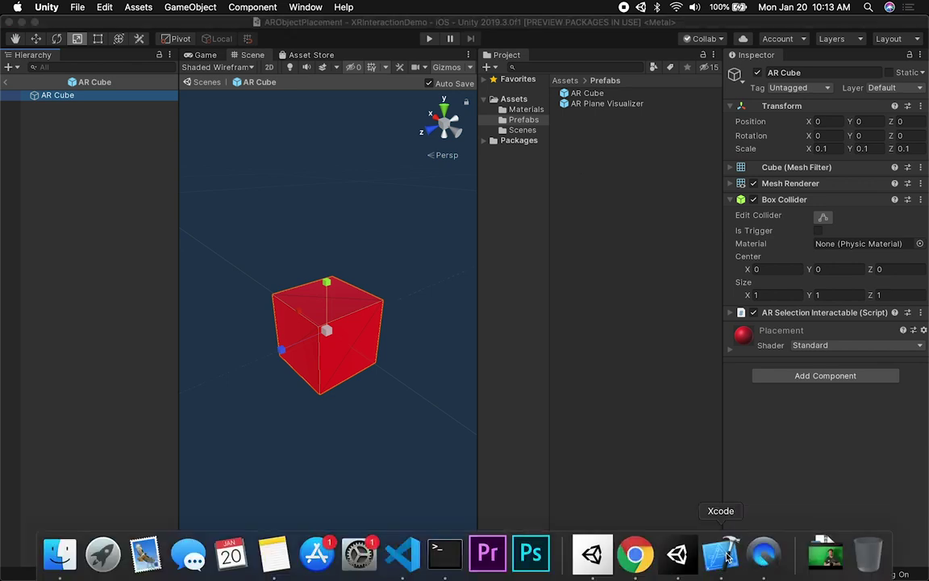
pyautogui.click(722, 550)
pyautogui.click(470, 228)
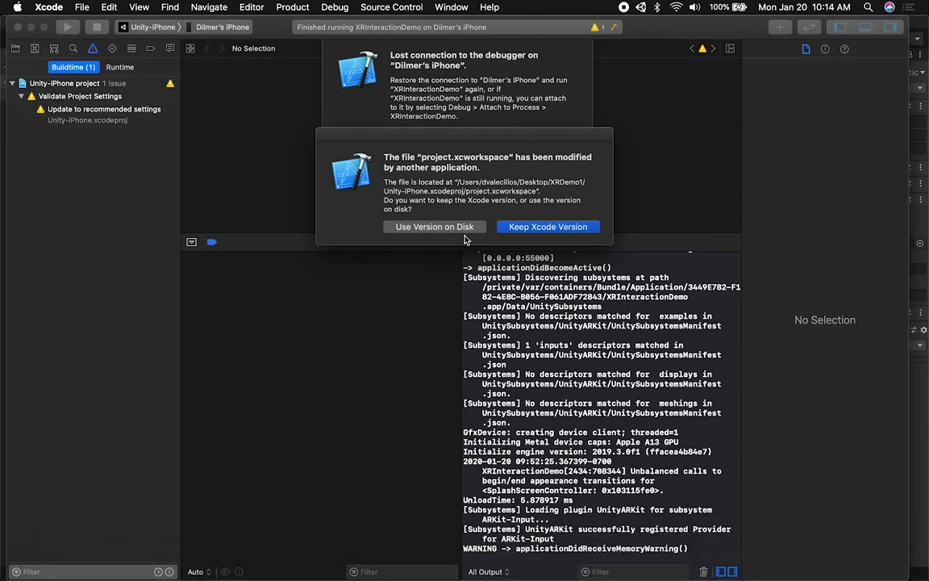
pyautogui.click(615, 297)
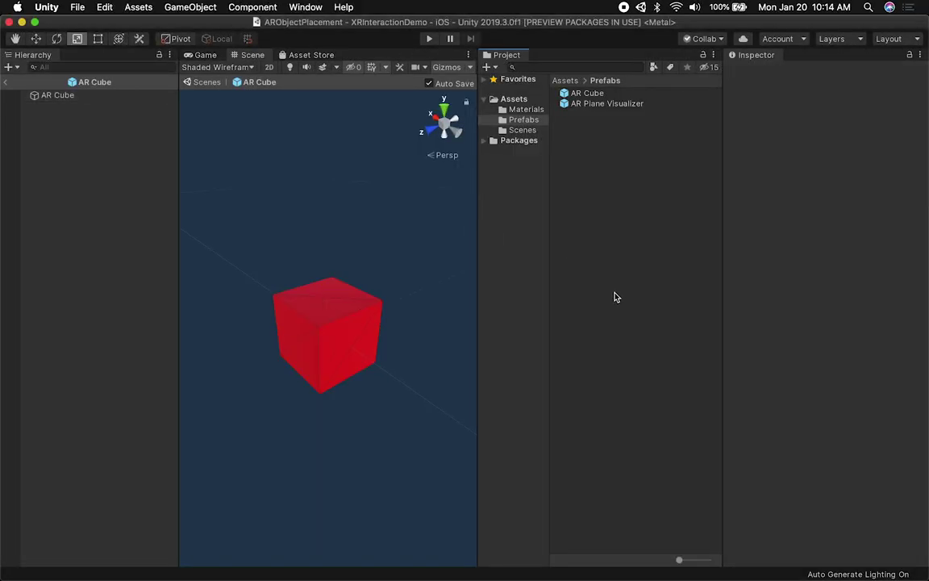
# Leave prefab editing and examine the AR Selection Interactable settings of the AR Cube prefab asset, down to the selection visualization field
pyautogui.click(7, 84)
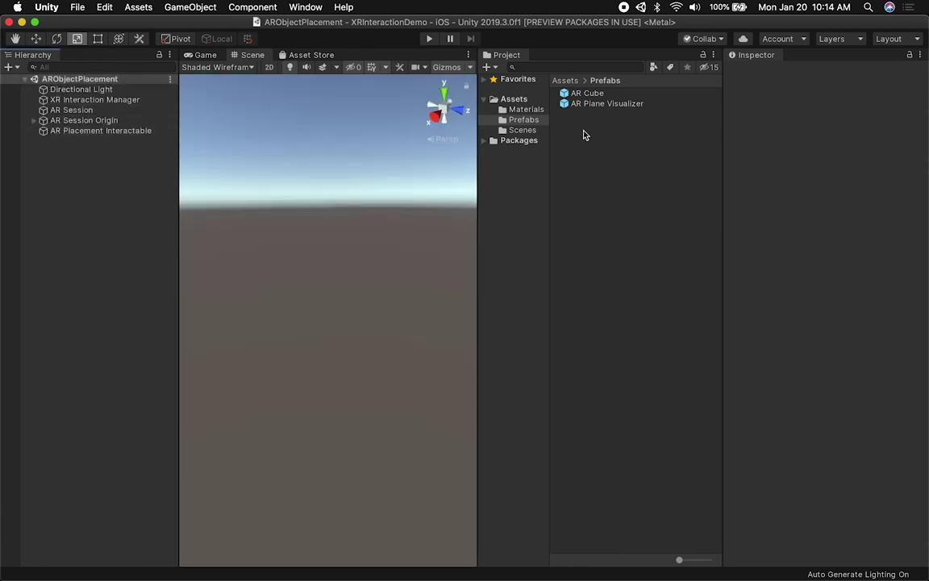
pyautogui.click(576, 95)
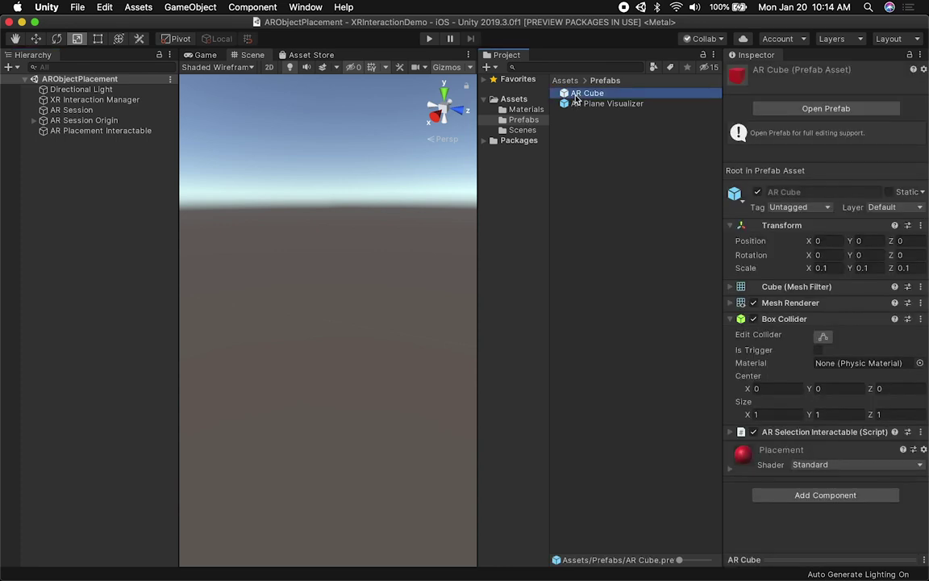
pyautogui.click(798, 433)
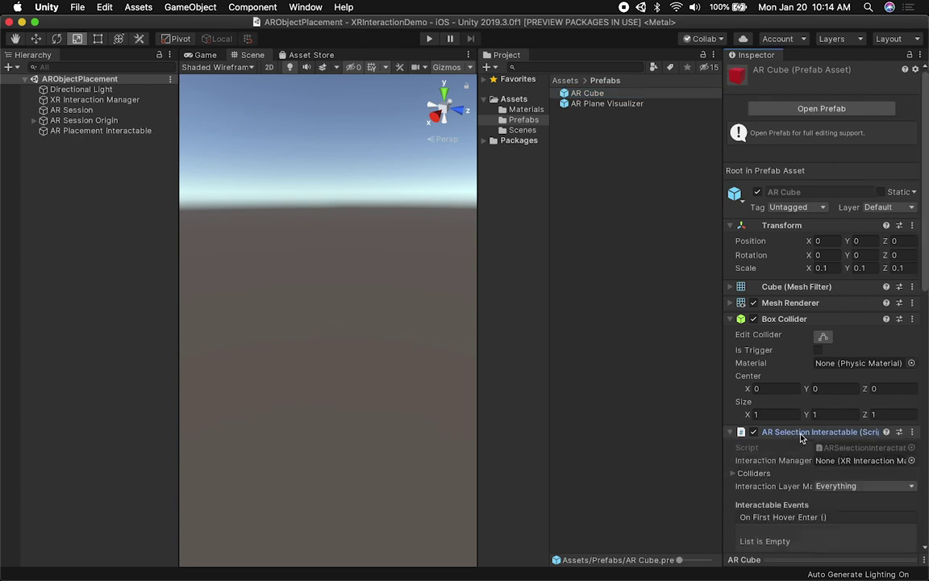
pyautogui.scroll(-10, 796, 446)
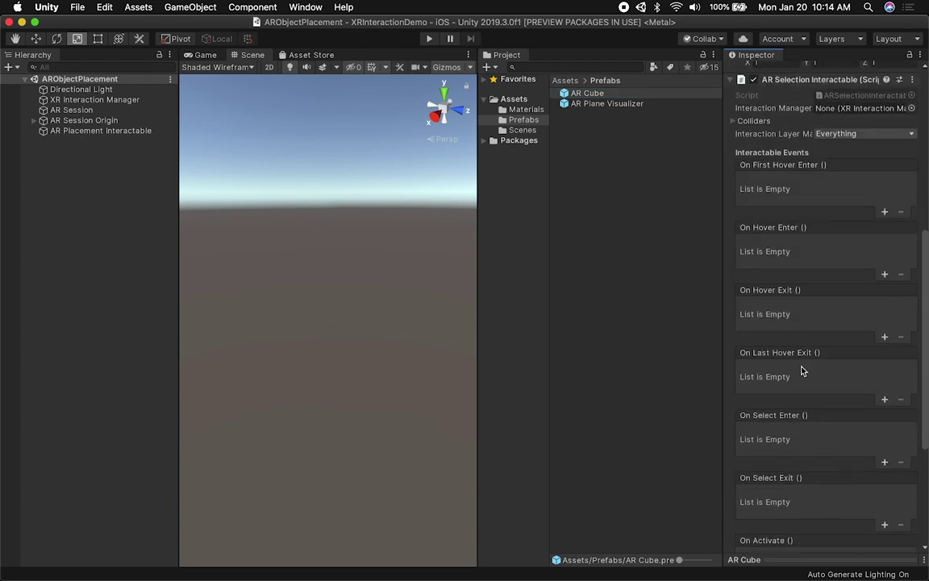
pyautogui.scroll(-6, 774, 441)
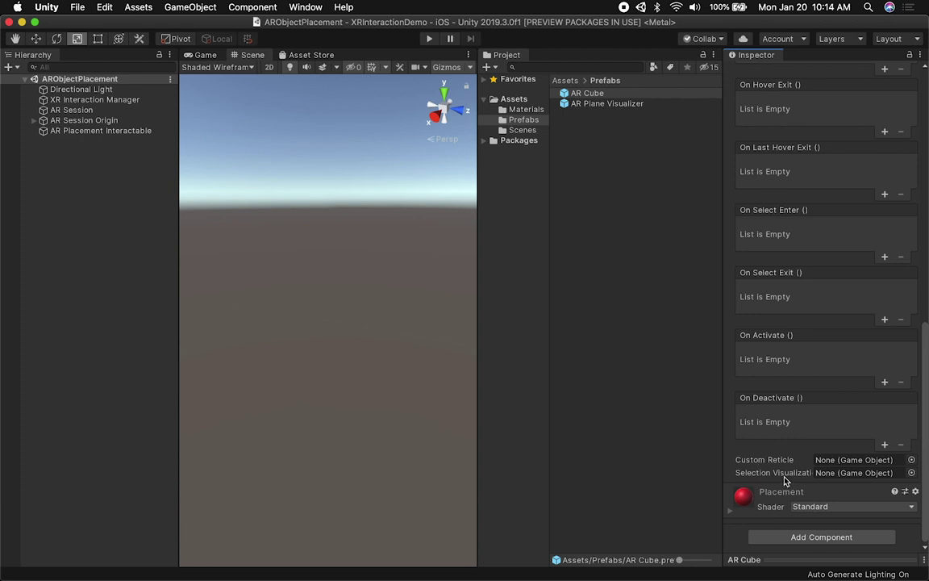
# Open the AR Cube prefab and add an empty child object named AR Selection under AR Cube
pyautogui.doubleClick(578, 94)
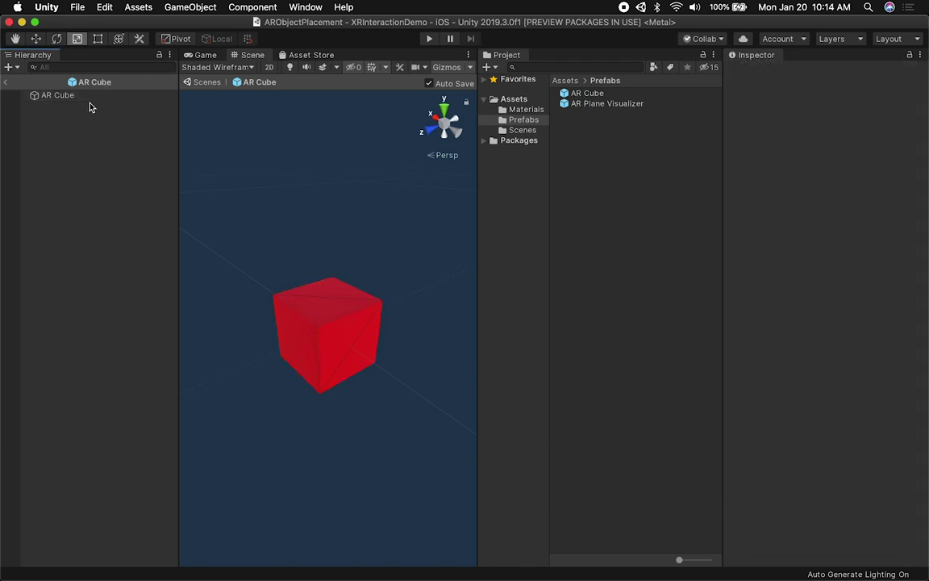
pyautogui.rightClick(67, 98)
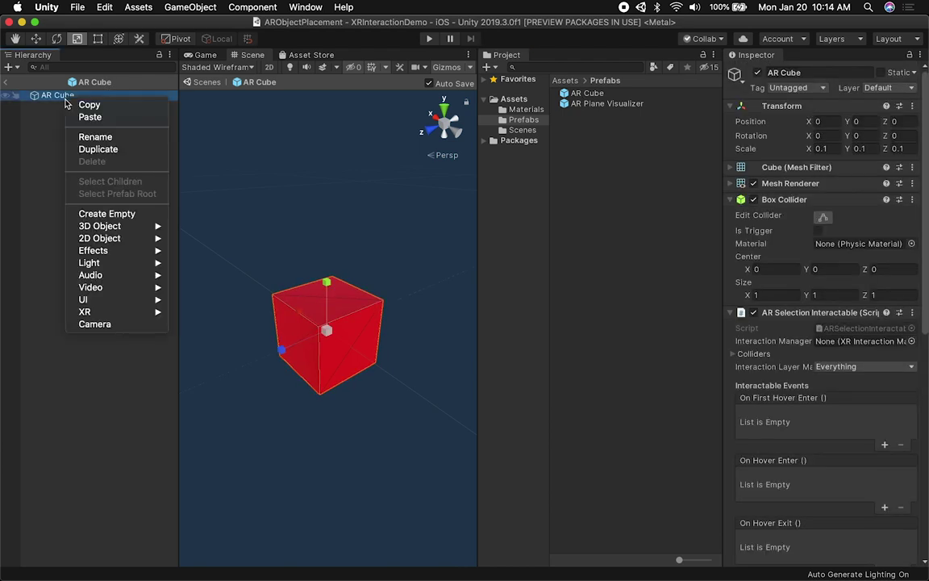
pyautogui.click(100, 213)
pyautogui.click(25, 95)
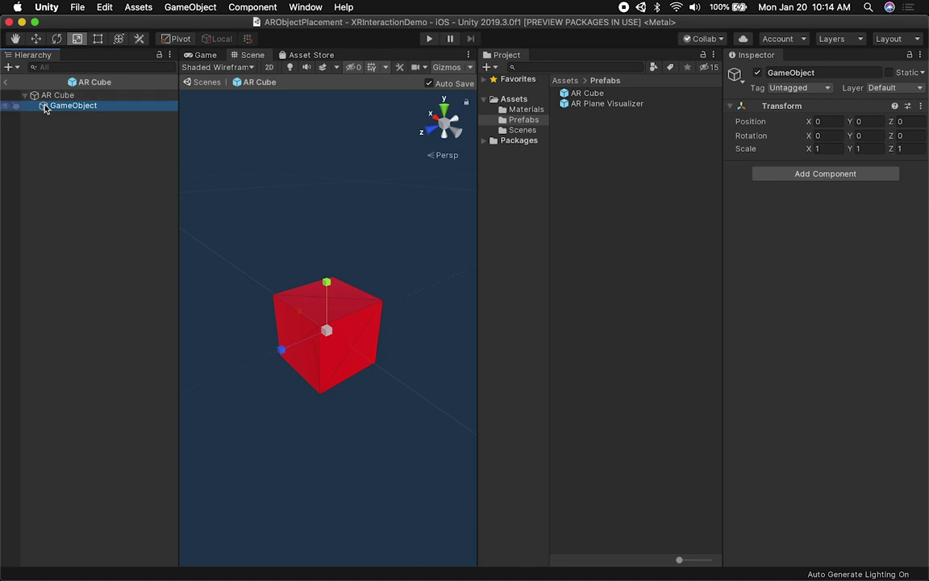
pyautogui.click(61, 106)
pyautogui.write('A')
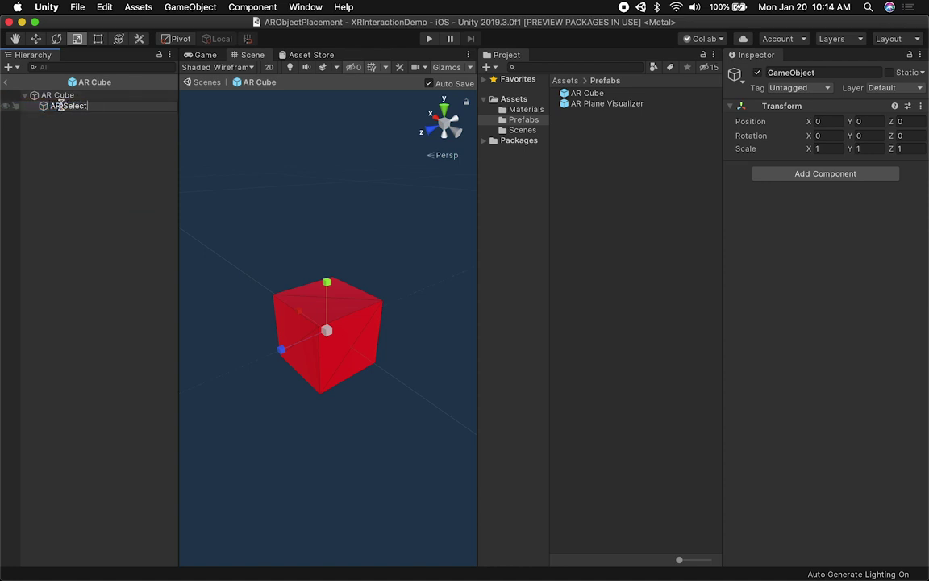
pyautogui.write('R Selection')
pyautogui.press('Return')
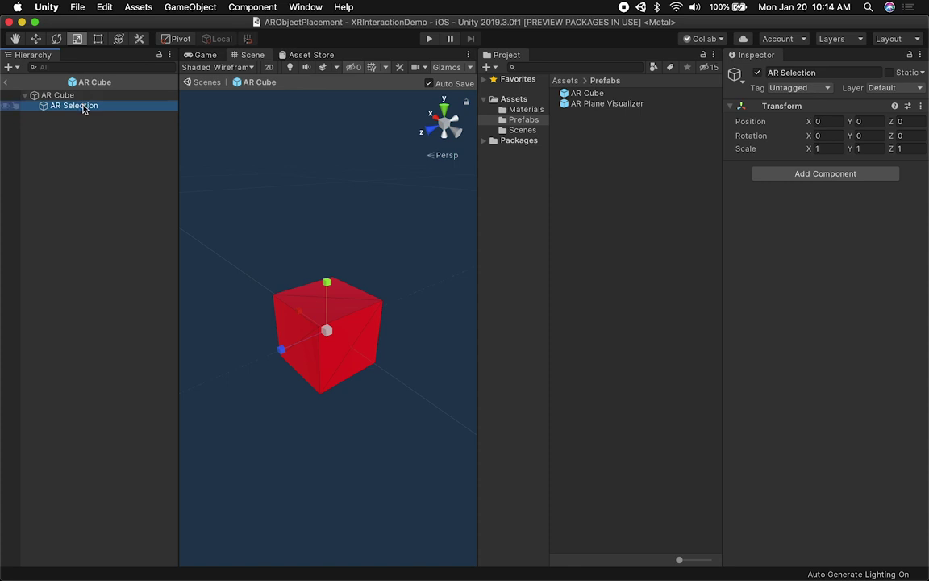
# Add a 3D cube as a child of AR Selection and name it Rotator
pyautogui.rightClick(84, 108)
pyautogui.moveTo(121, 231)
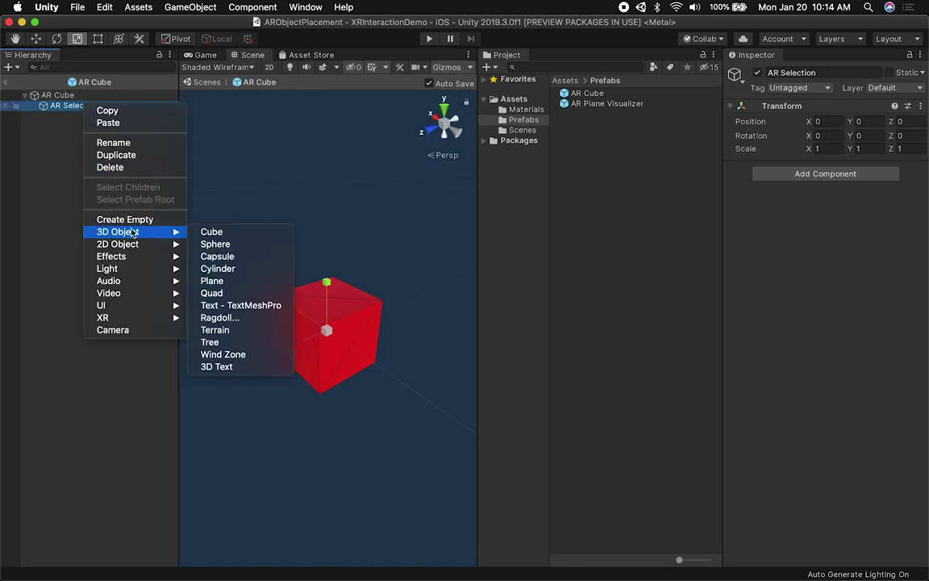
pyautogui.click(208, 231)
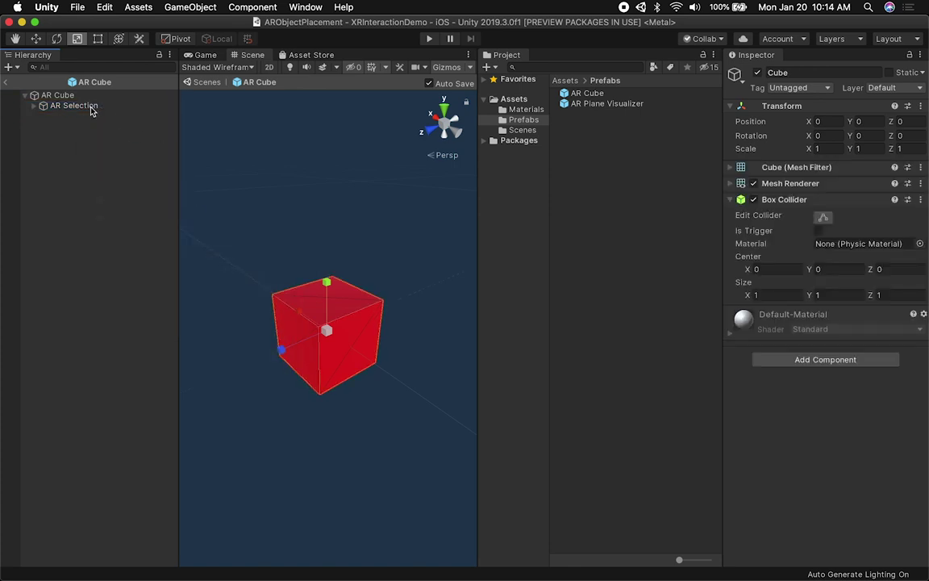
pyautogui.click(34, 105)
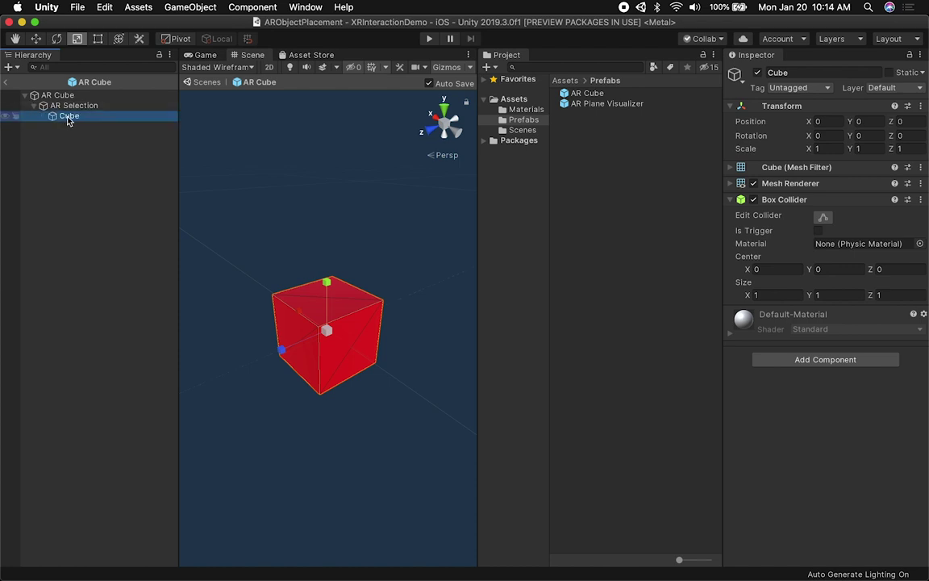
pyautogui.click(68, 117)
pyautogui.write('Rotator')
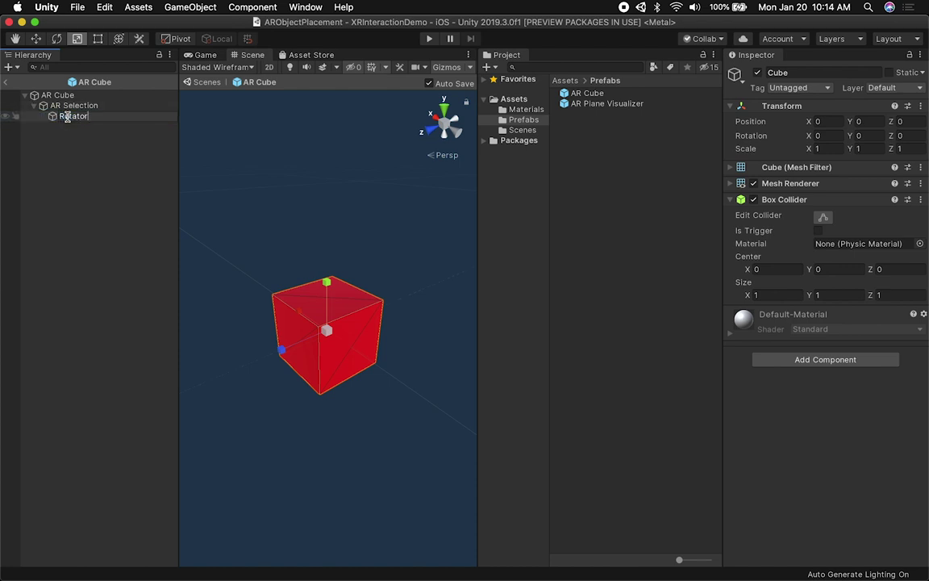
pyautogui.press('Return')
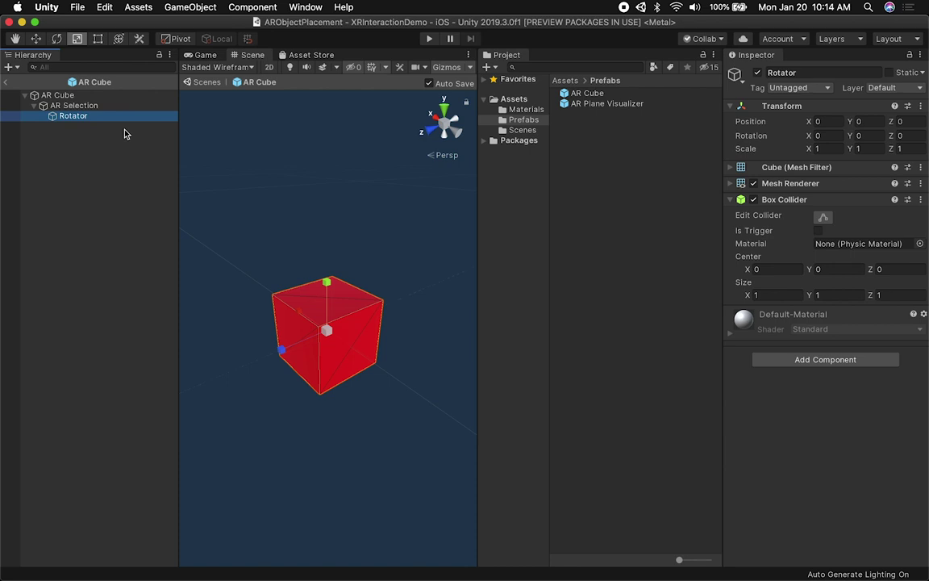
# Create a material named Selection in the Materials folder and apply it to Rotator
pyautogui.rightClick(523, 111)
pyautogui.moveTo(653, 114)
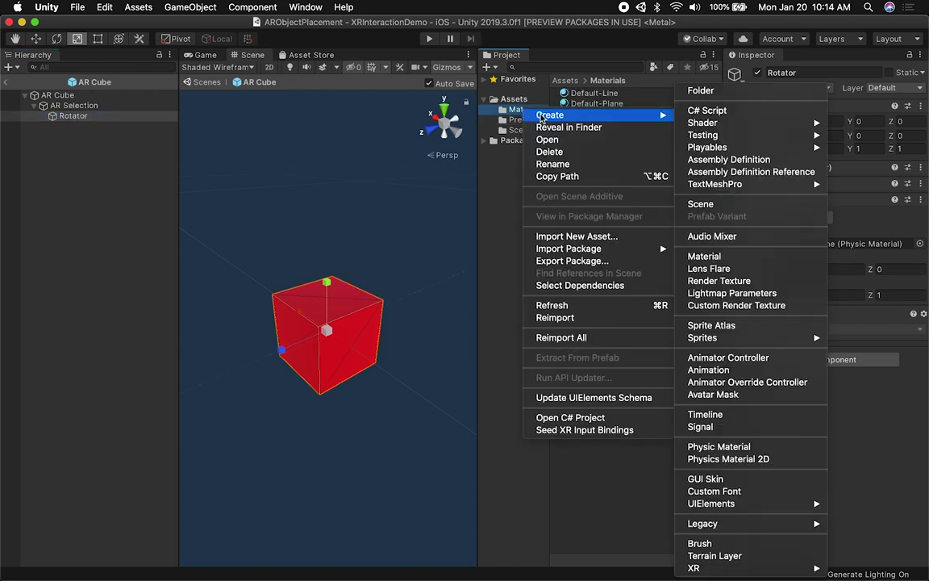
pyautogui.click(705, 256)
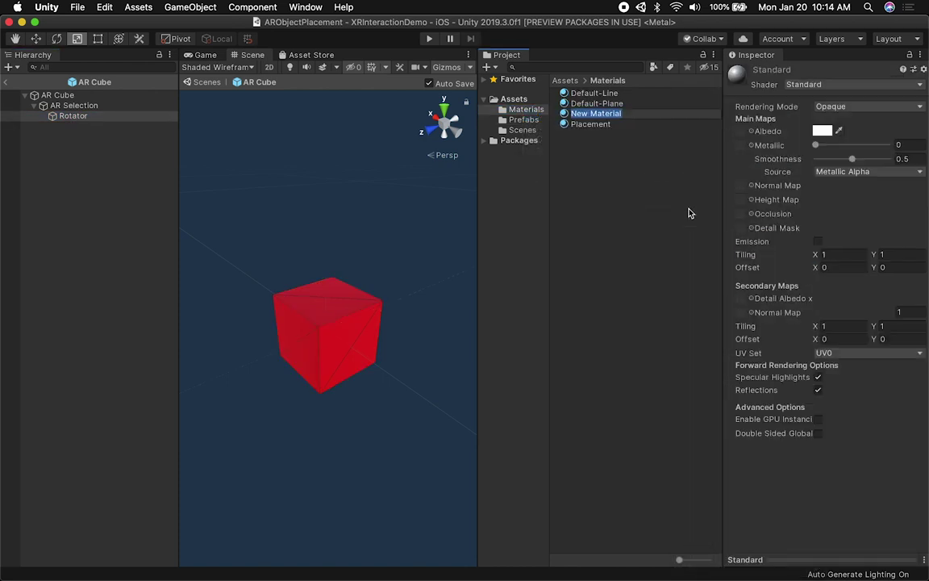
pyautogui.write('Selection')
pyautogui.press('Return')
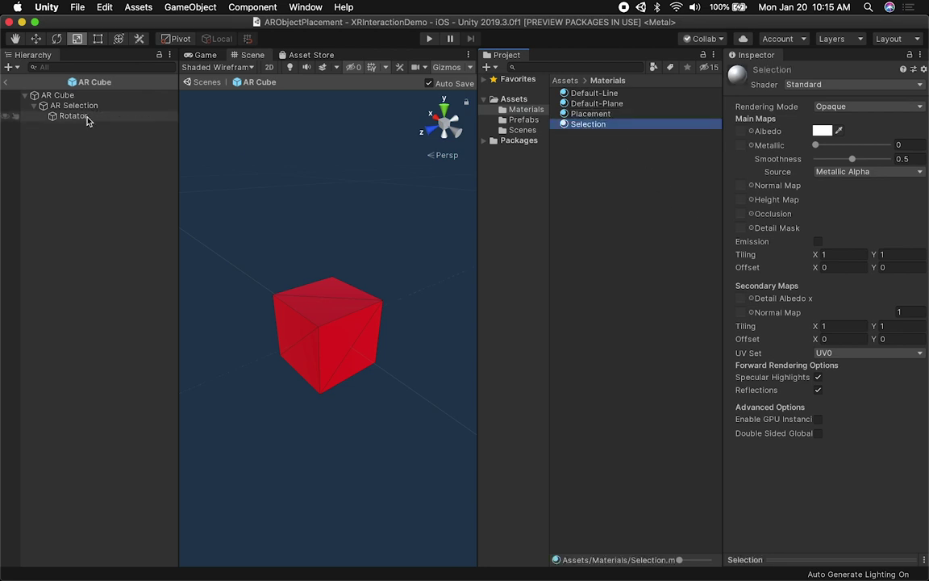
pyautogui.click(93, 150)
# Set Rotator's scale to 1.5 on the X, Y and Z axes
pyautogui.click(77, 115)
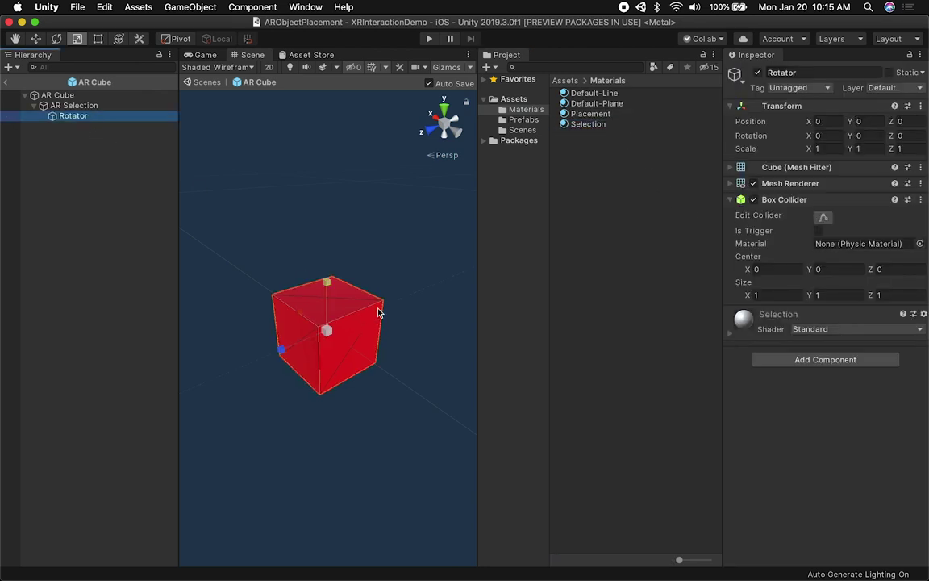
pyautogui.moveTo(329, 335)
pyautogui.mouseDown()
pyautogui.moveTo(382, 332)
pyautogui.moveTo(325, 331)
pyautogui.moveTo(340, 333)
pyautogui.mouseUp()
pyautogui.press('super+z')
pyautogui.click(827, 148)
pyautogui.write('1.5')
pyautogui.press('Tab')
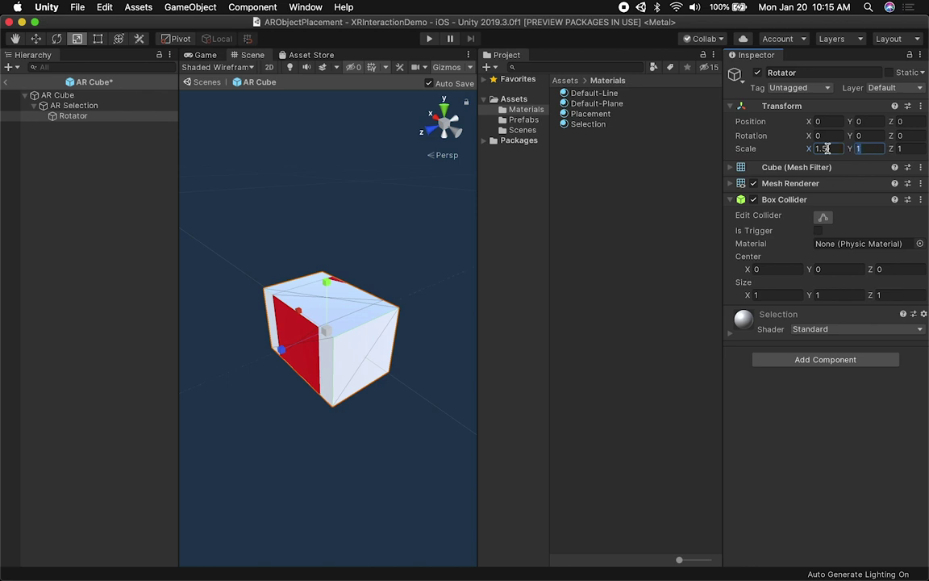
pyautogui.write('1.5')
pyautogui.press('Tab')
pyautogui.write('1.5')
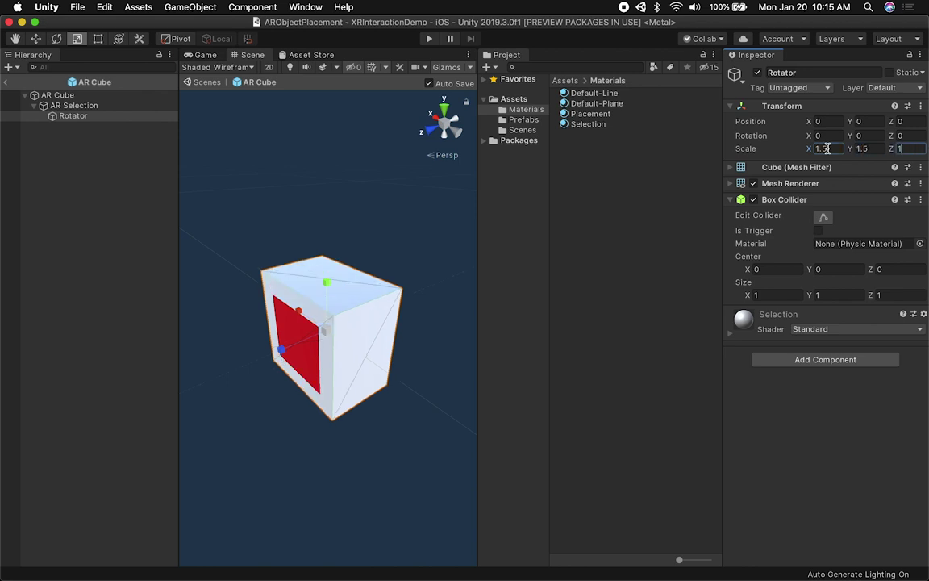
pyautogui.press('Return')
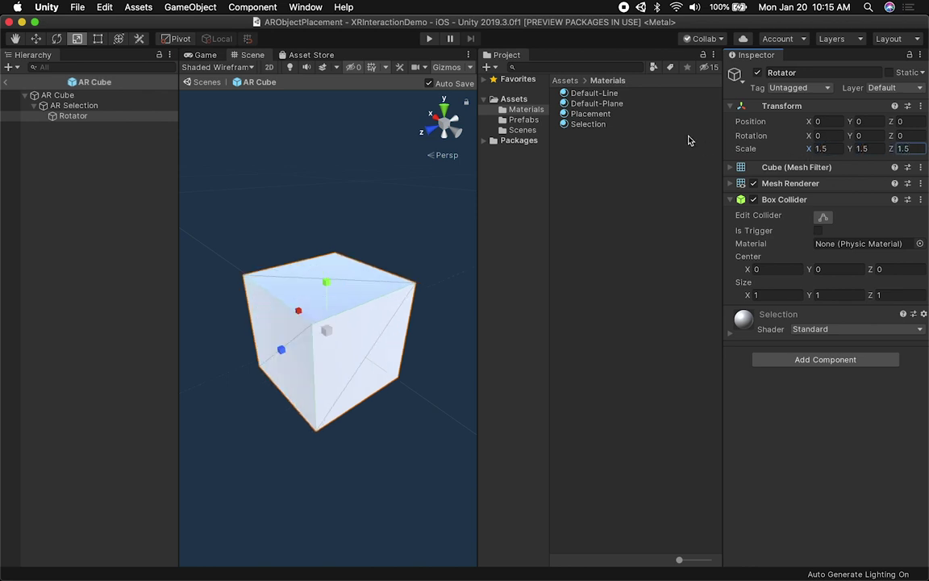
# Set the Selection material's rendering mode to Transparent and lower its albedo alpha to about 33
pyautogui.click(587, 126)
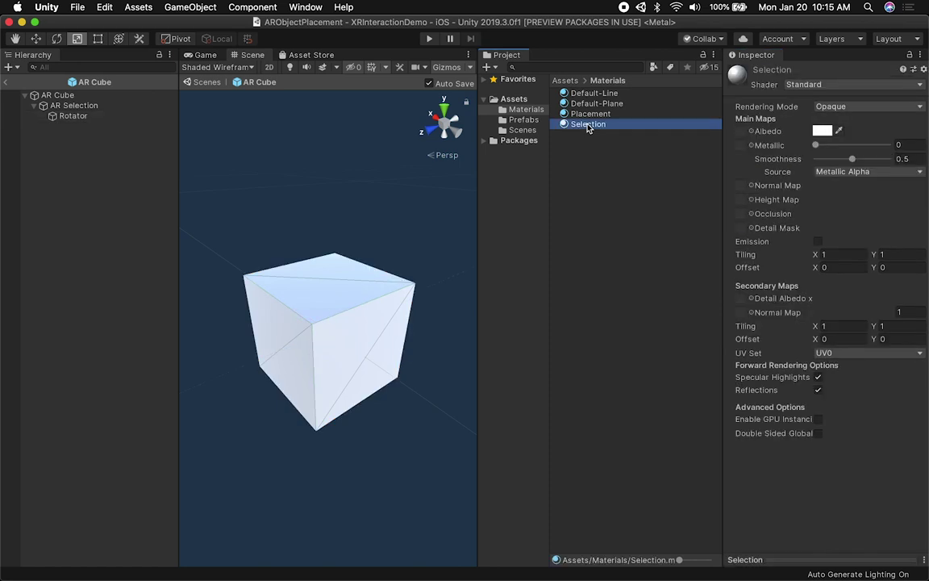
pyautogui.click(839, 107)
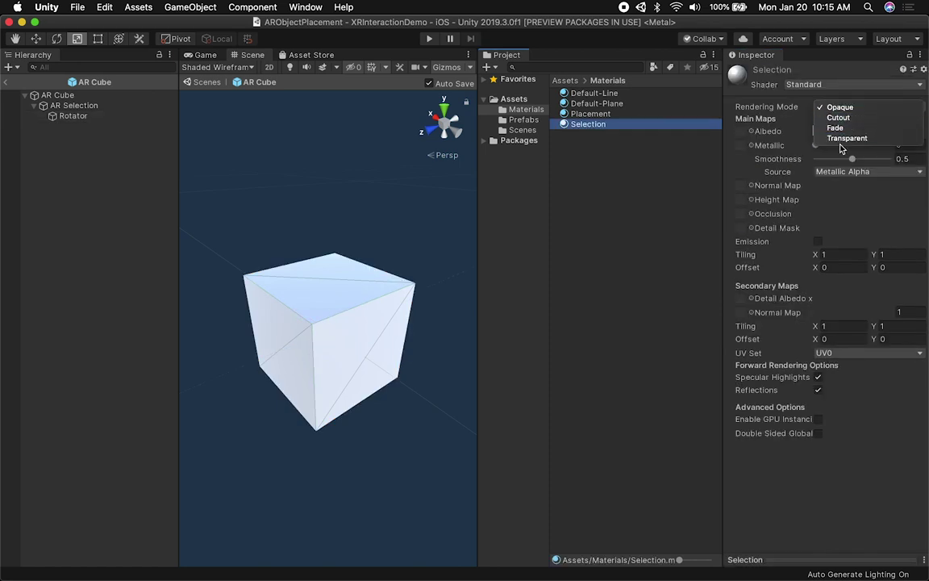
pyautogui.click(847, 138)
pyautogui.click(822, 131)
pyautogui.moveTo(108, 281); pyautogui.dragTo(45, 285)
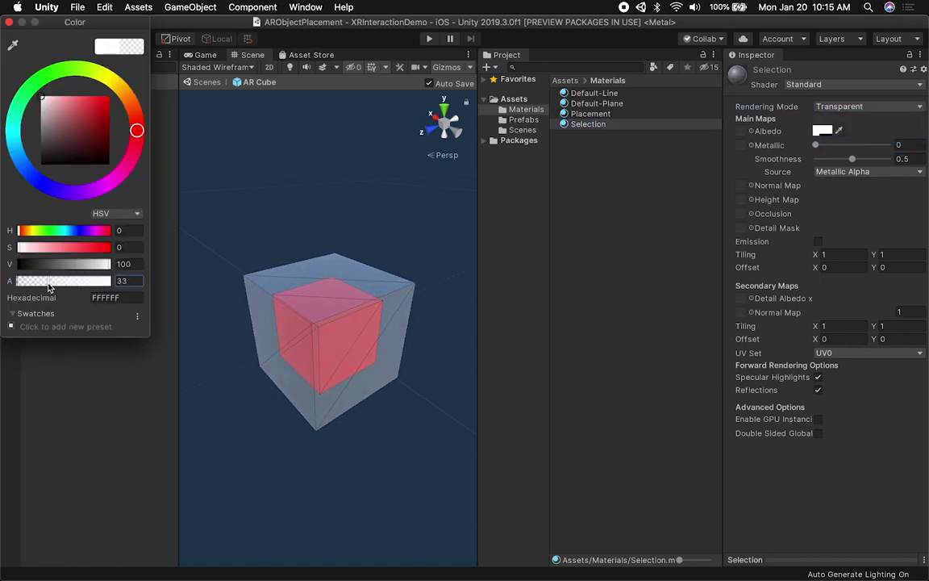
pyautogui.click(10, 22)
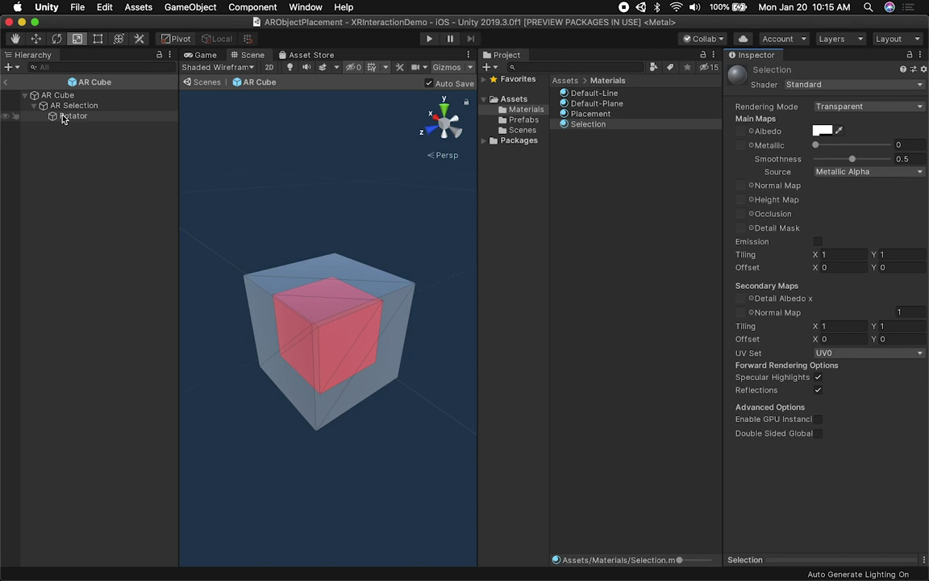
# Return to the main scene to view the AR Session and AR Placement Interactable objects, and reopen the AR Cube prefab
pyautogui.click(6, 82)
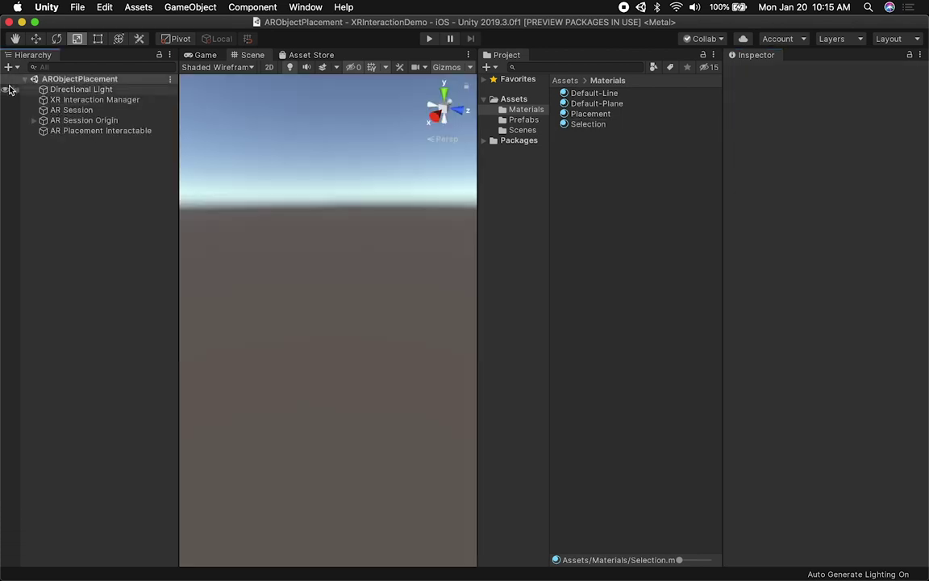
pyautogui.click(70, 110)
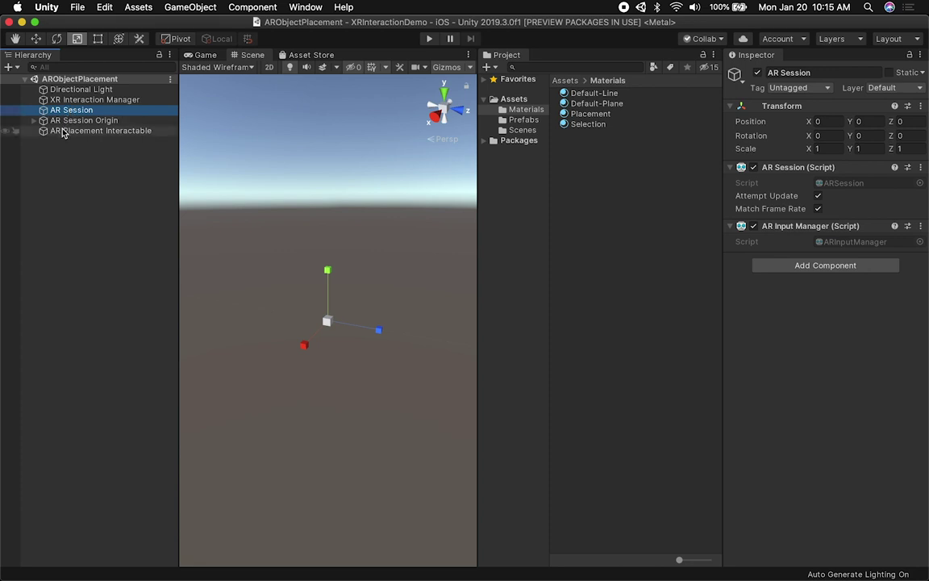
pyautogui.click(63, 131)
pyautogui.click(538, 120)
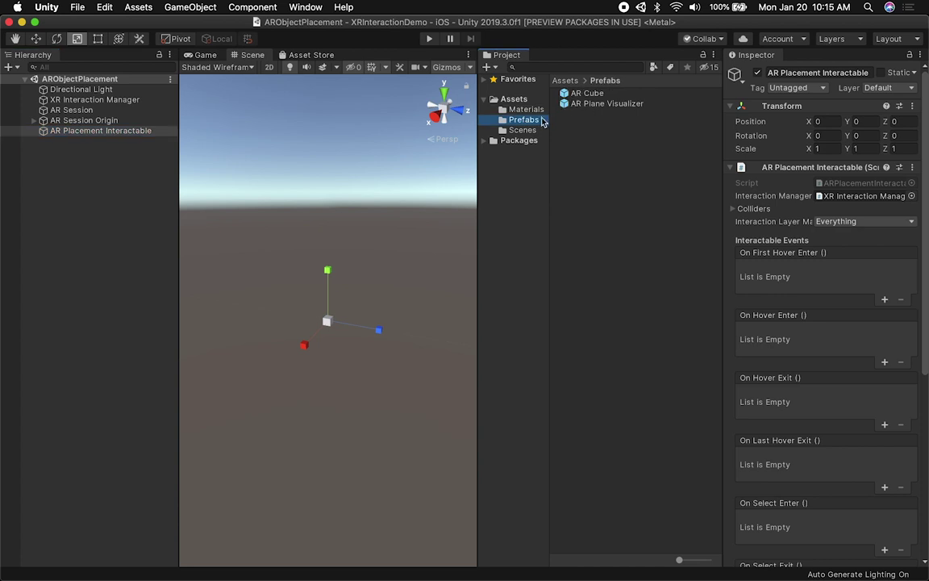
pyautogui.doubleClick(587, 95)
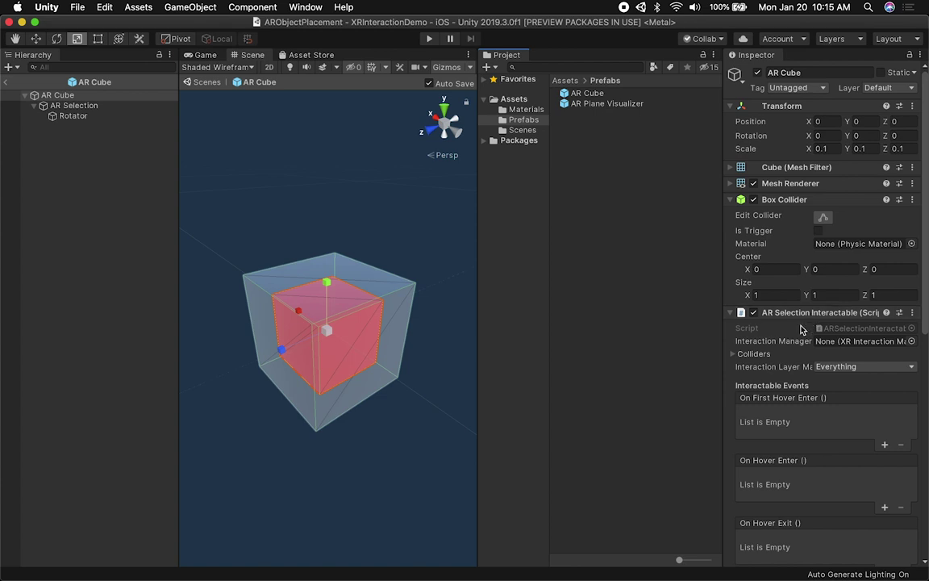
# Deactivate AR Selection and assign it as the Selection Visualization of AR Cube's AR Selection Interactable component
pyautogui.scroll(-10, 800, 371)
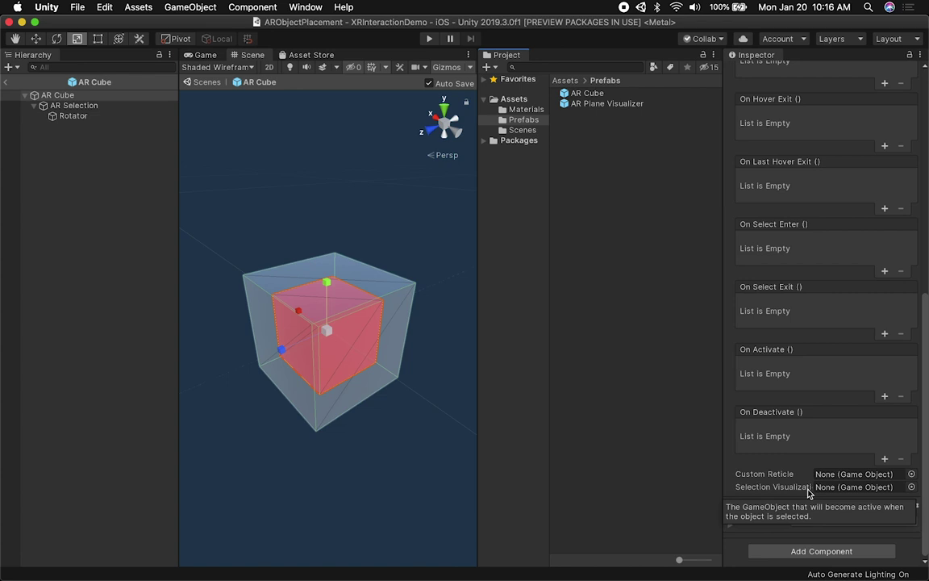
pyautogui.click(76, 107)
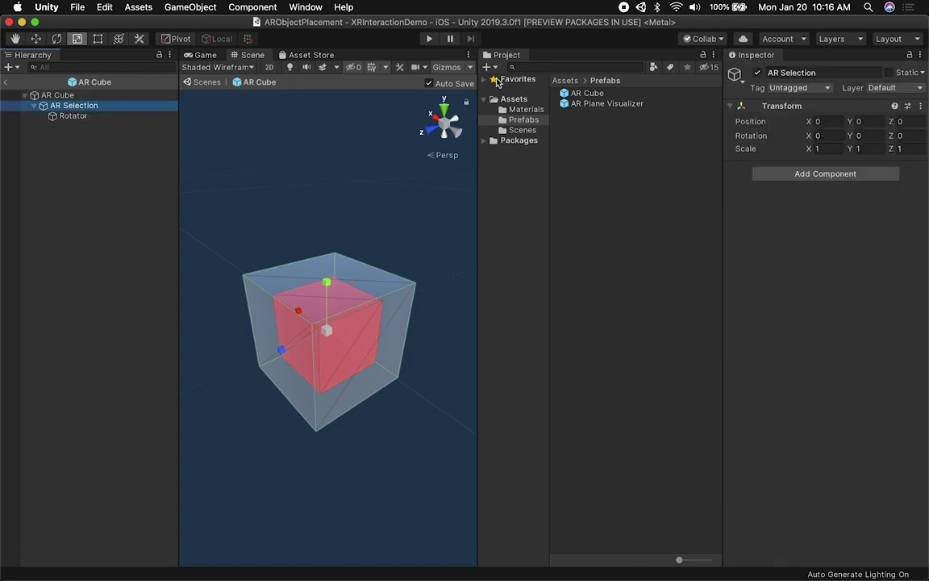
pyautogui.click(757, 73)
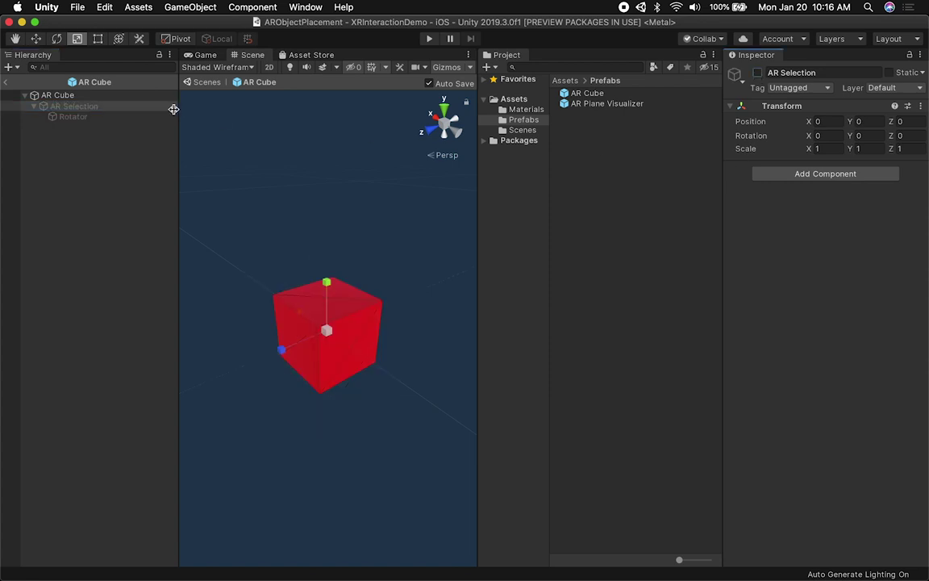
pyautogui.click(84, 96)
pyautogui.scroll(-10, 817, 460)
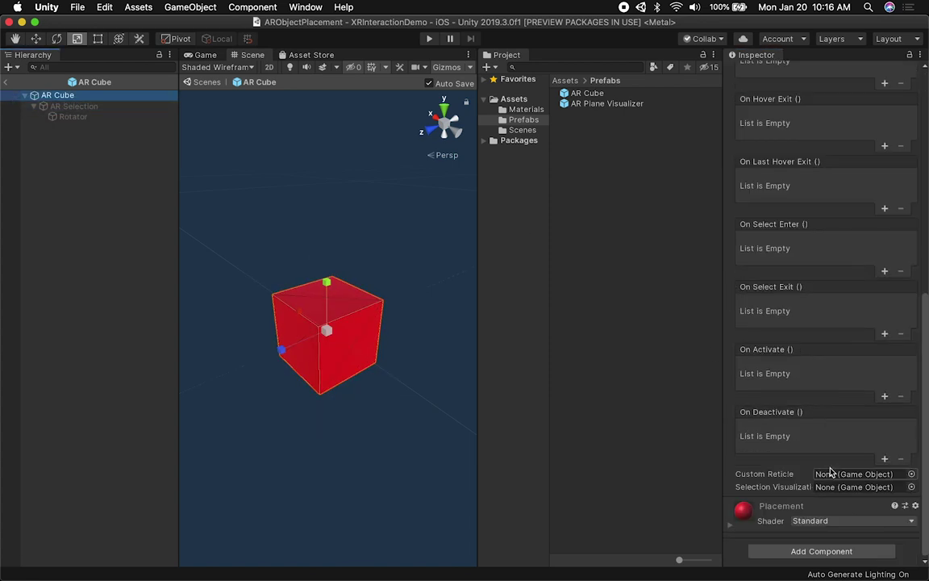
pyautogui.moveTo(69, 106); pyautogui.dragTo(829, 486)
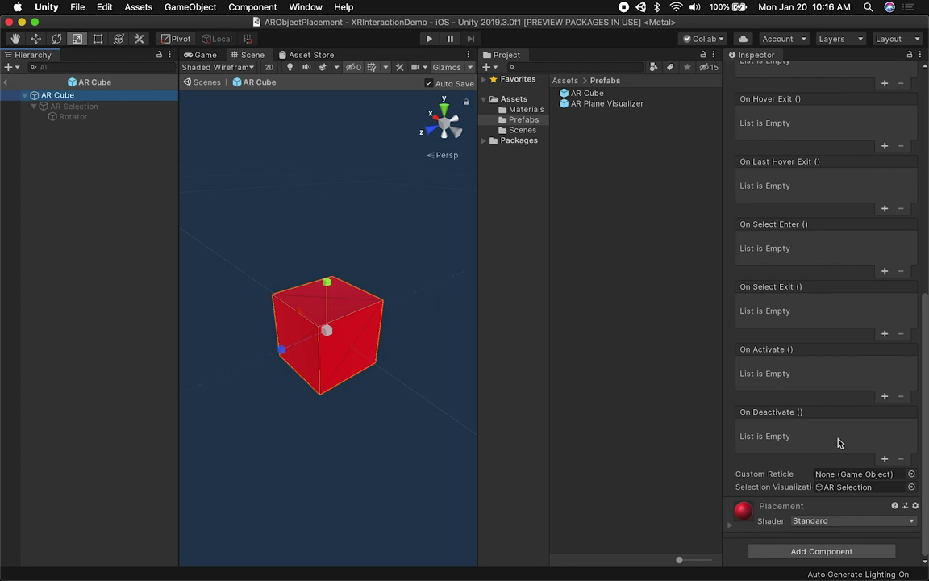
# Collapse the AR Selection Interactable component and add an AR Translation Interactable component to AR Cube
pyautogui.scroll(10, 838, 442)
pyautogui.scroll(-10, 836, 441)
pyautogui.scroll(10, 828, 225)
pyautogui.click(797, 314)
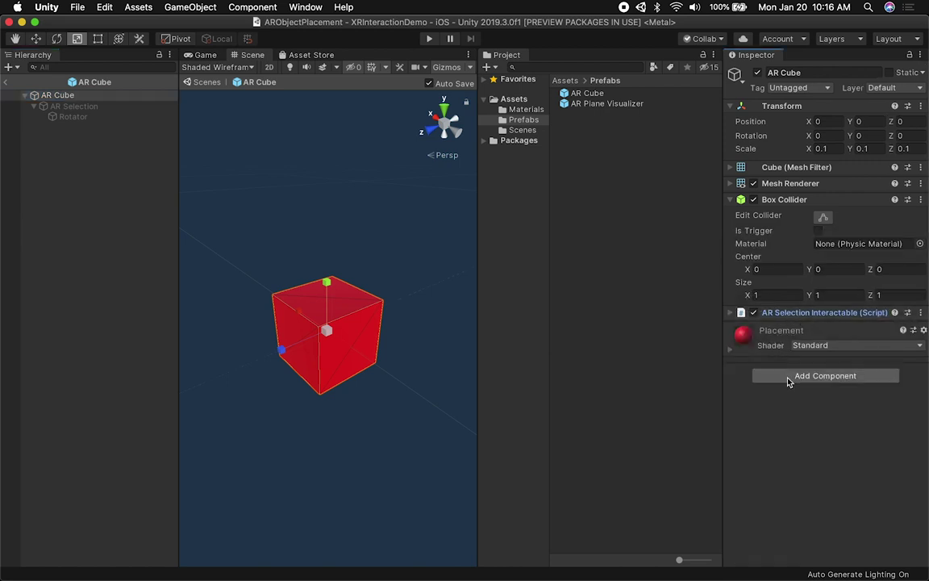
pyautogui.click(788, 376)
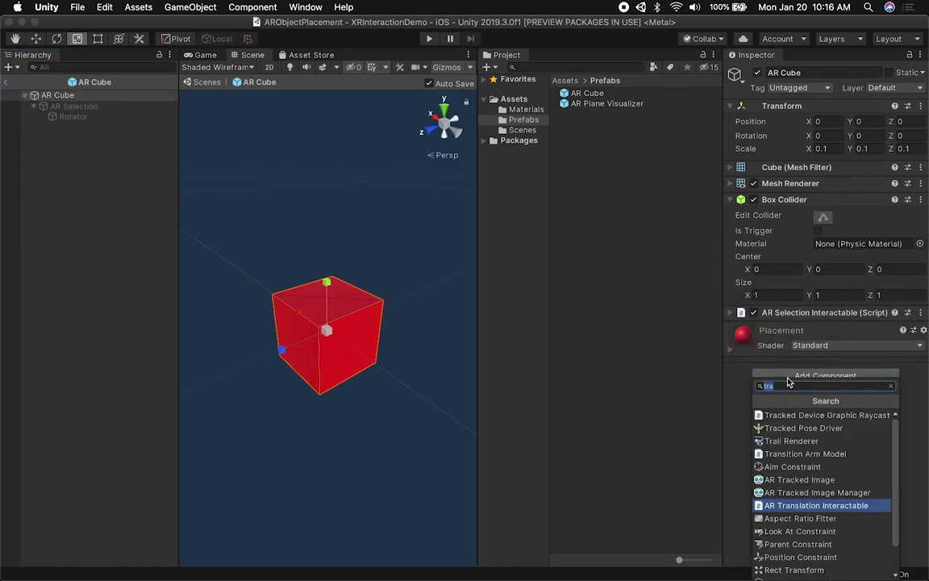
pyautogui.write('ar')
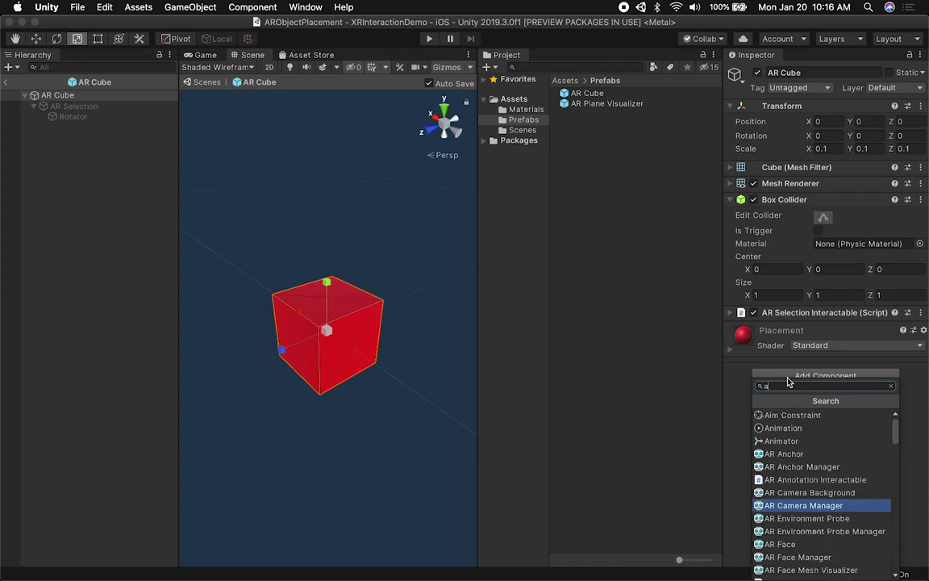
pyautogui.write(' trans')
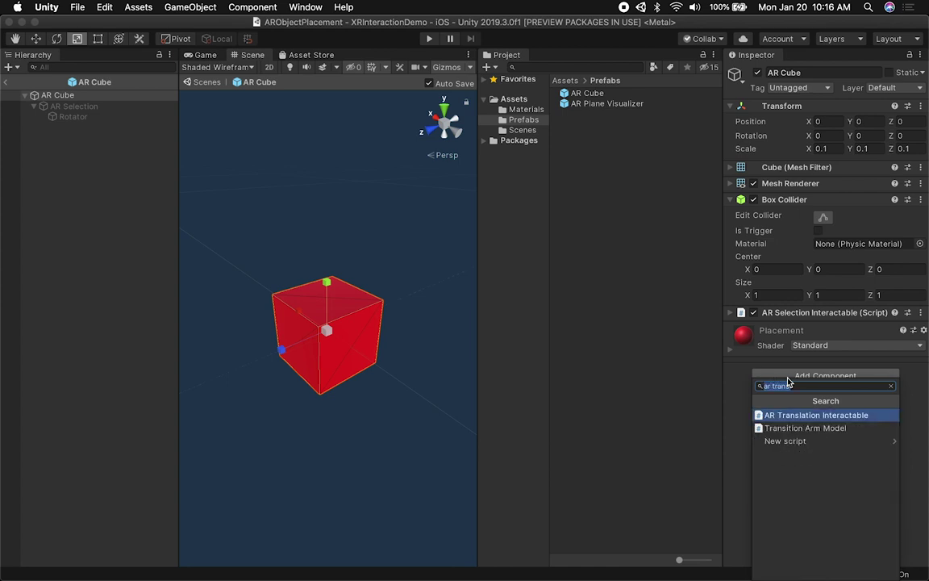
pyautogui.press('Return')
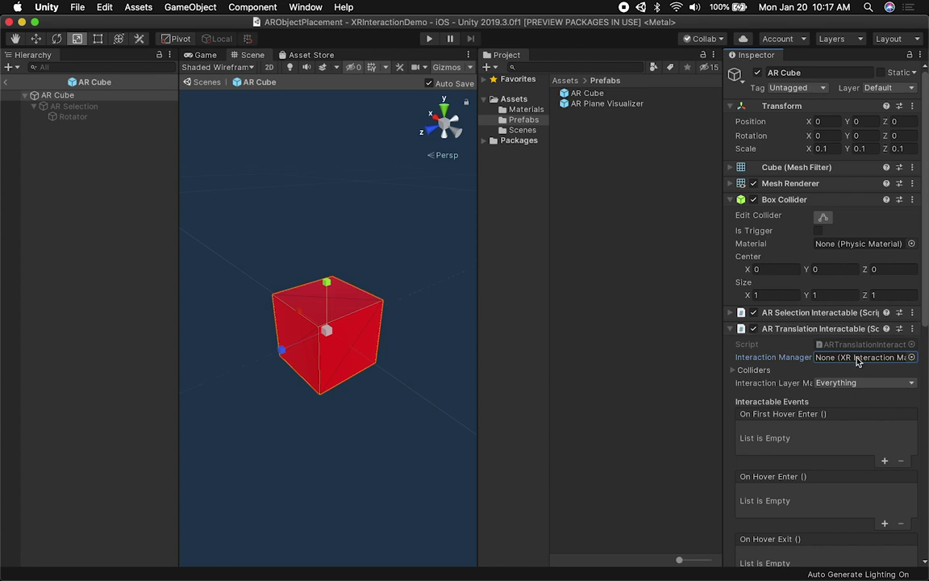
# Examine the AR Translation Interactable's colliders, interaction layer mask options, interactable events and maximum translation distance
pyautogui.scroll(-3, 920, 349)
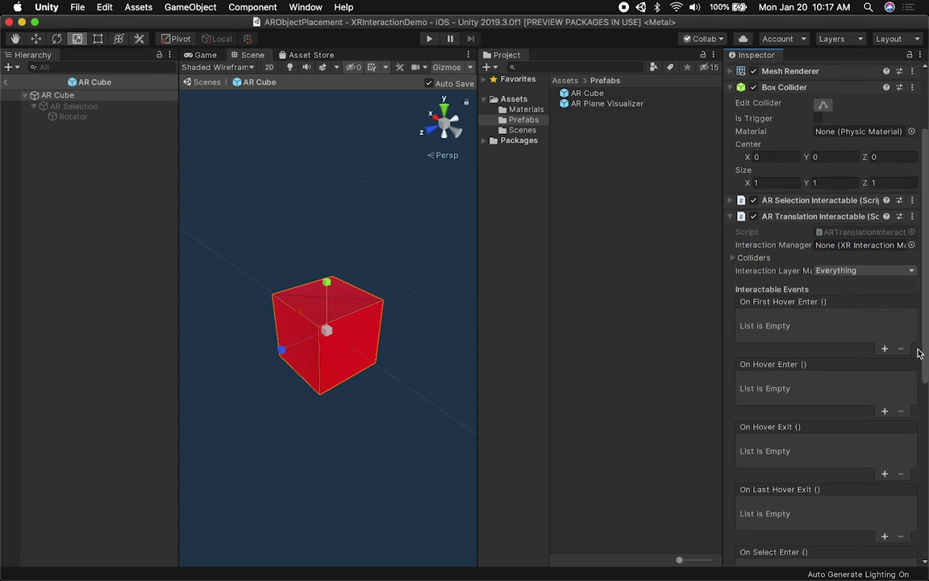
pyautogui.scroll(-1, 919, 349)
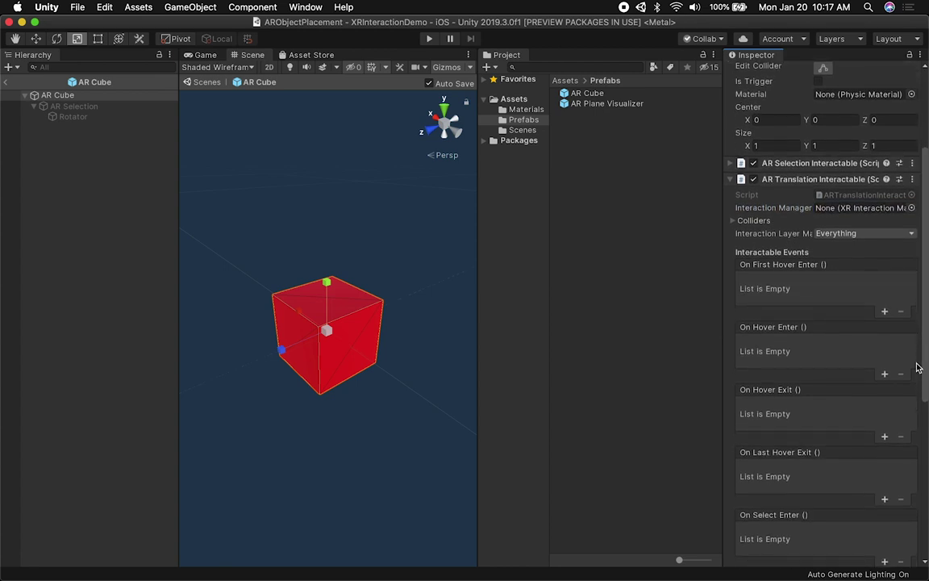
pyautogui.click(732, 222)
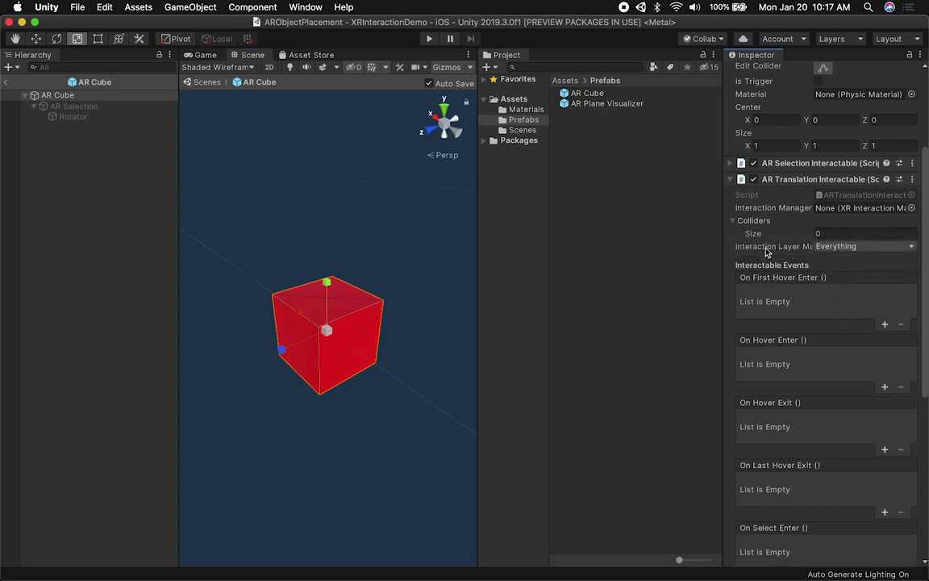
pyautogui.click(827, 248)
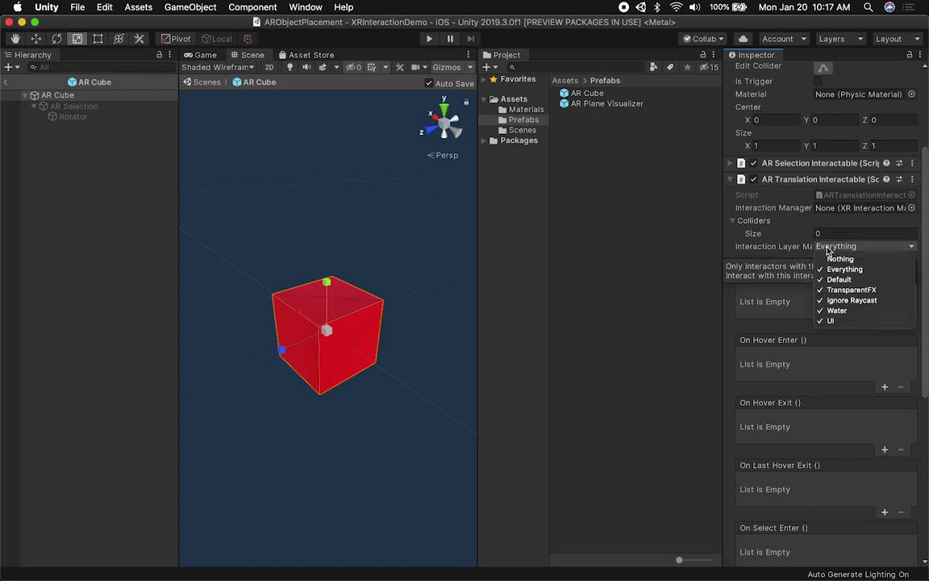
pyautogui.click(827, 249)
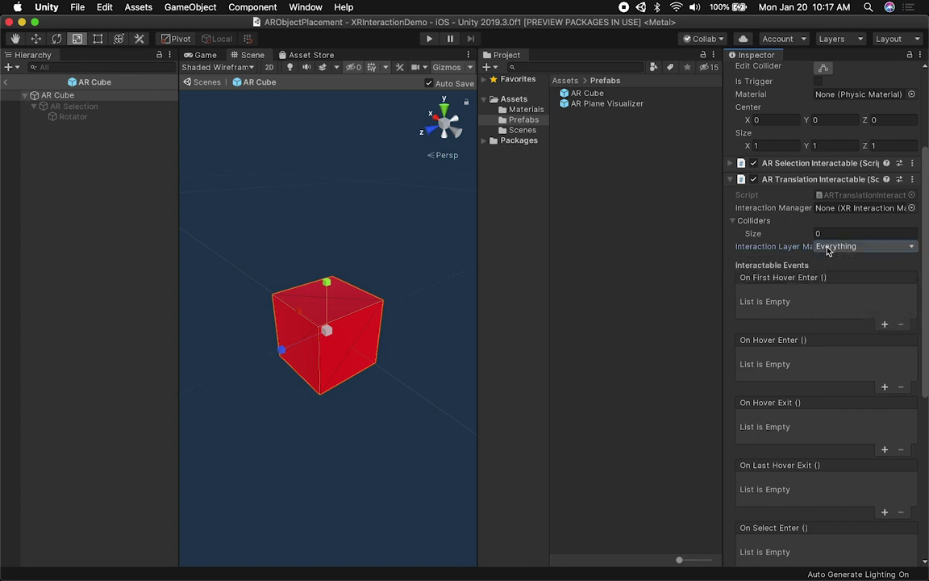
pyautogui.moveTo(925, 244); pyautogui.dragTo(925, 276)
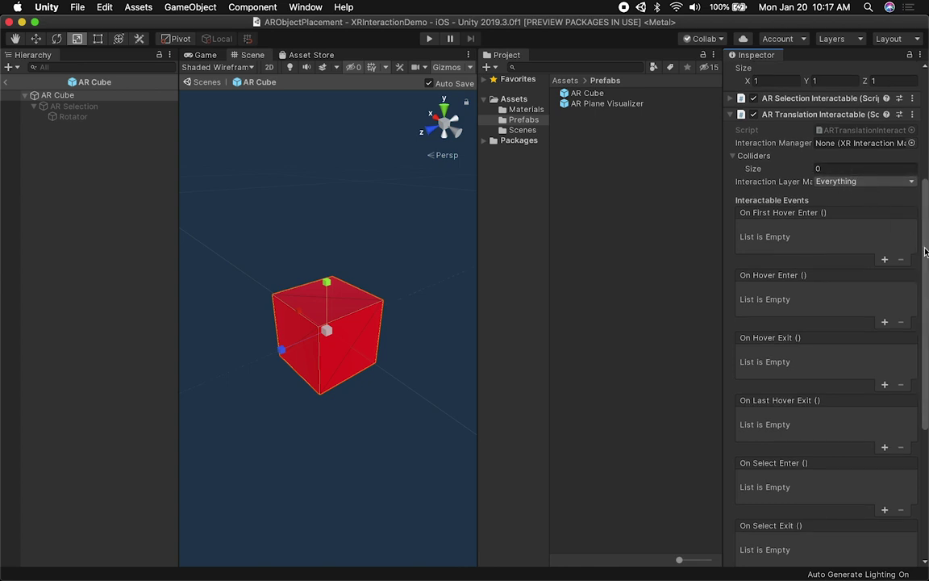
pyautogui.moveTo(925, 252); pyautogui.dragTo(921, 284)
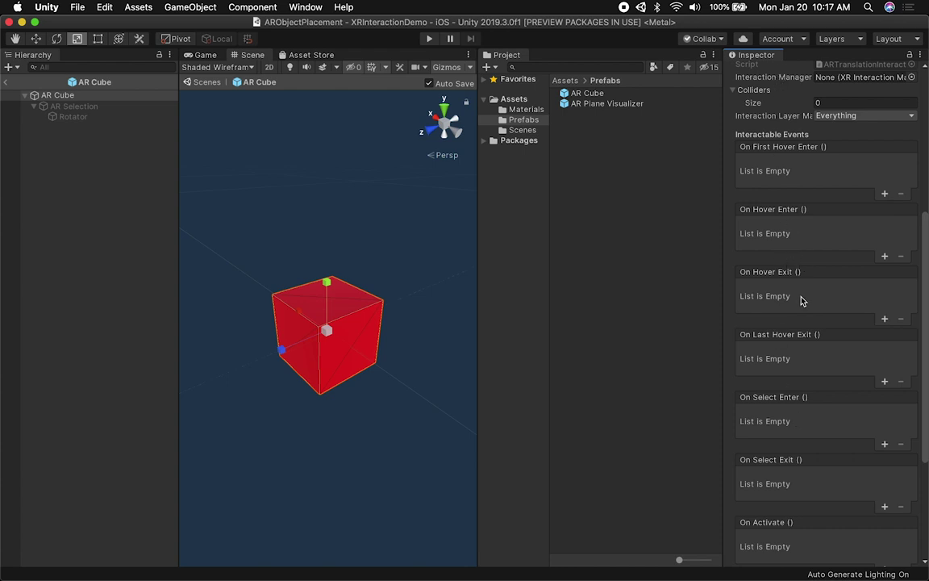
pyautogui.scroll(-5, 801, 300)
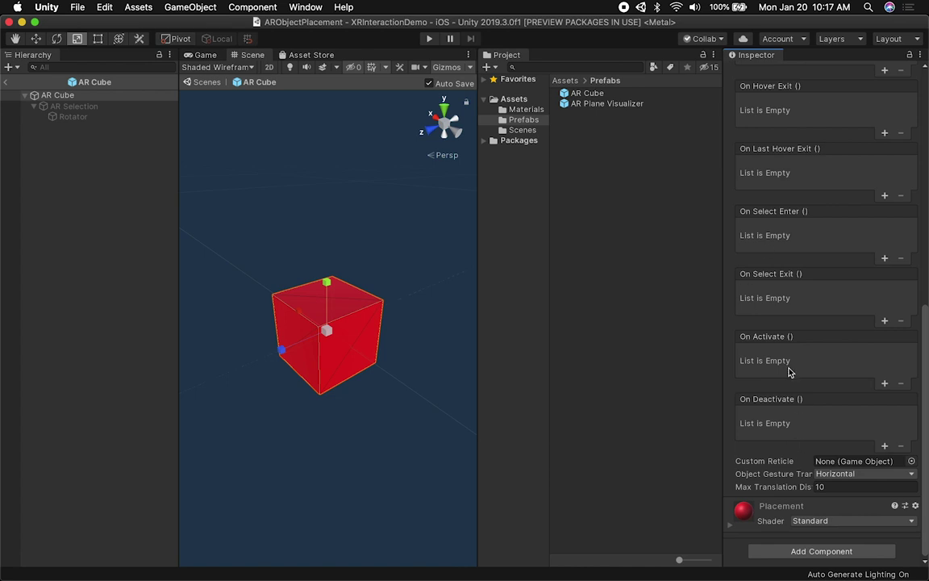
pyautogui.moveTo(777, 494)
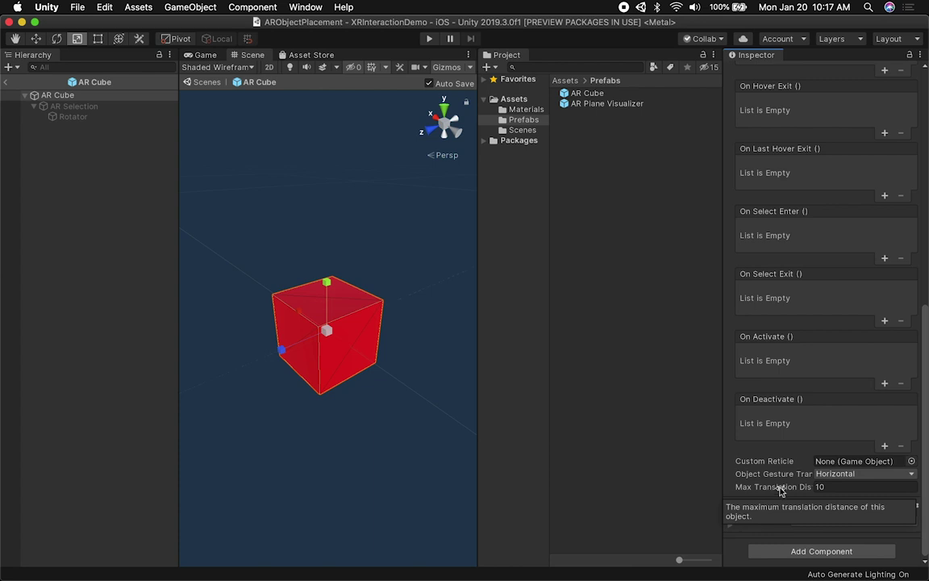
# Set the AR Translation Interactable's object gesture translation mode to Any
pyautogui.click(833, 475)
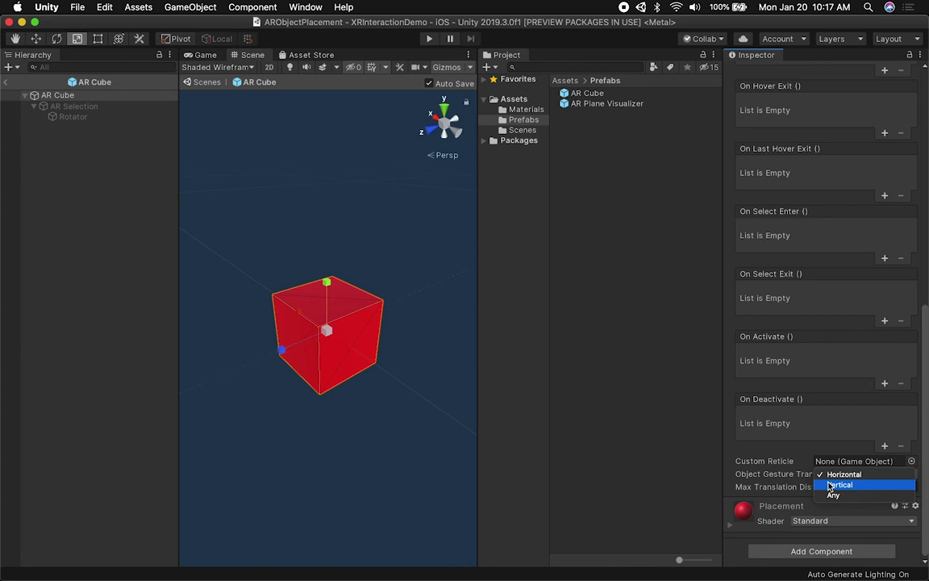
pyautogui.click(832, 494)
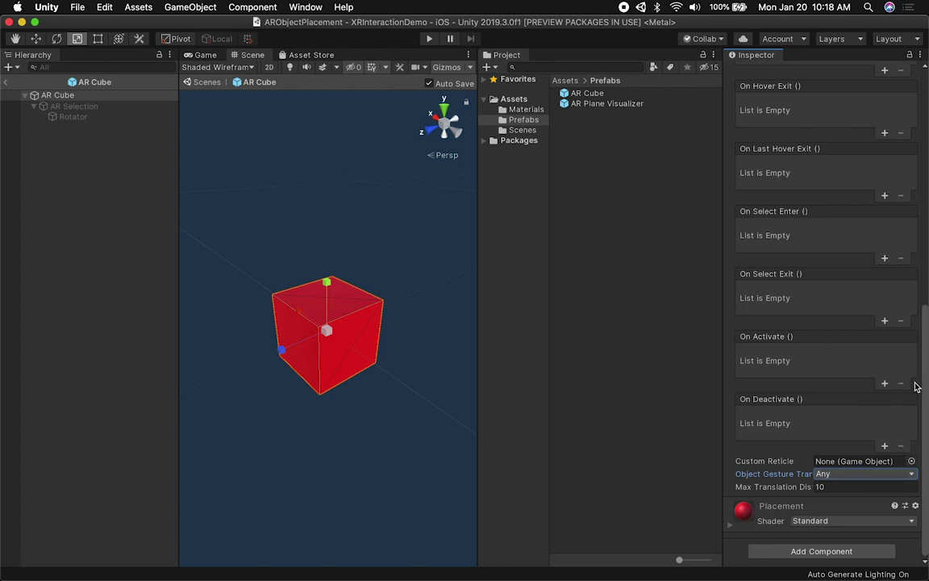
pyautogui.click(827, 473)
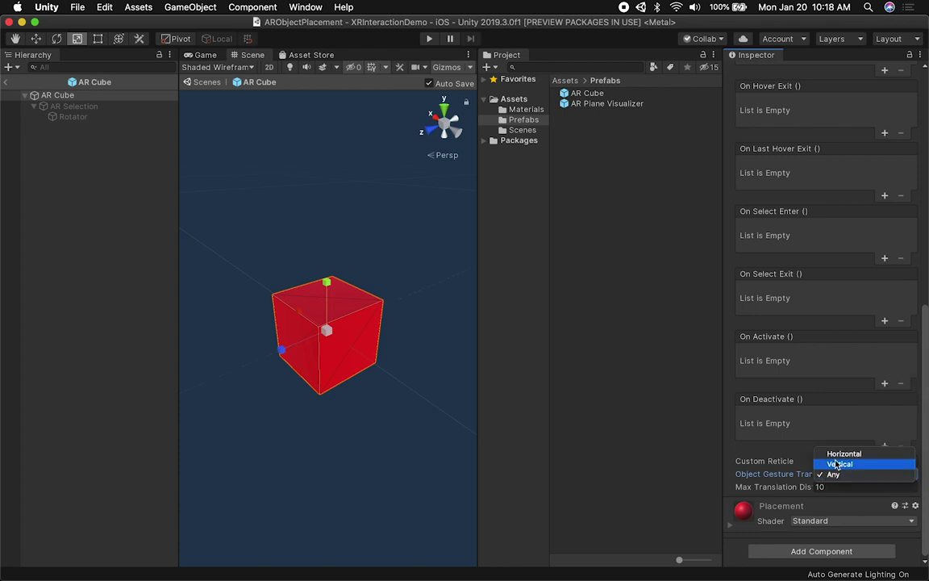
pyautogui.click(837, 464)
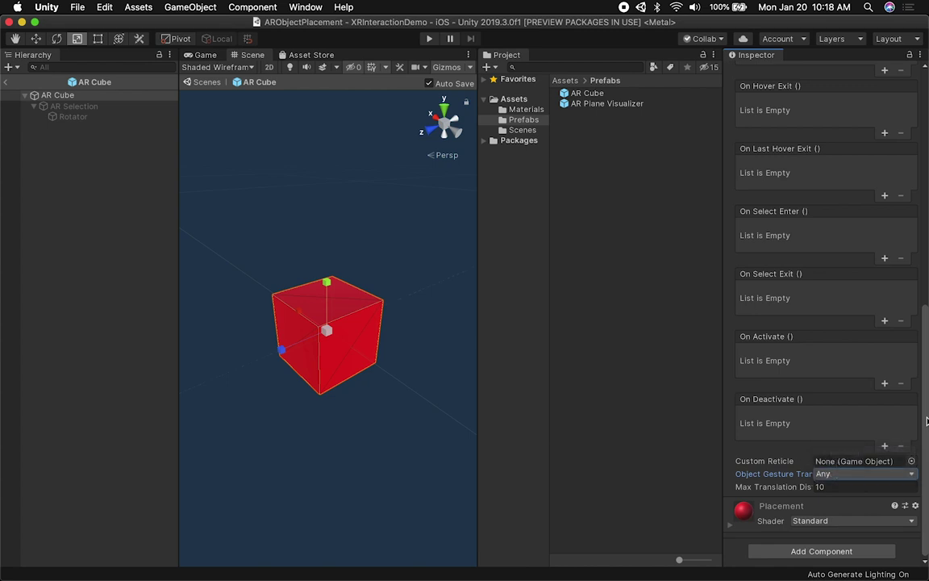
# Collapse the AR Translation Interactable component and add an AR Scale Interactable component to AR Cube
pyautogui.scroll(5, 790, 286)
pyautogui.scroll(10, 790, 286)
pyautogui.click(763, 328)
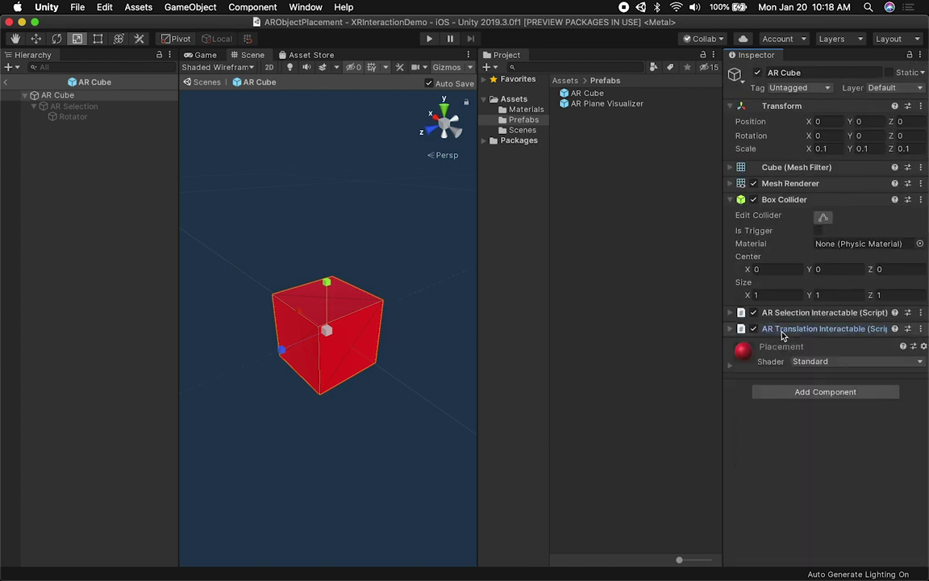
pyautogui.click(777, 391)
pyautogui.write('sca')
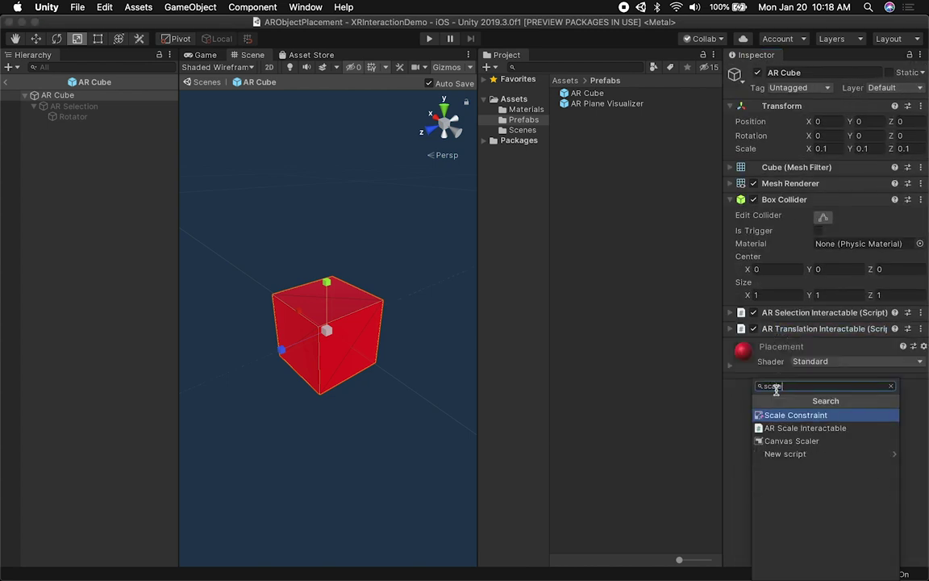
pyautogui.press('Down')
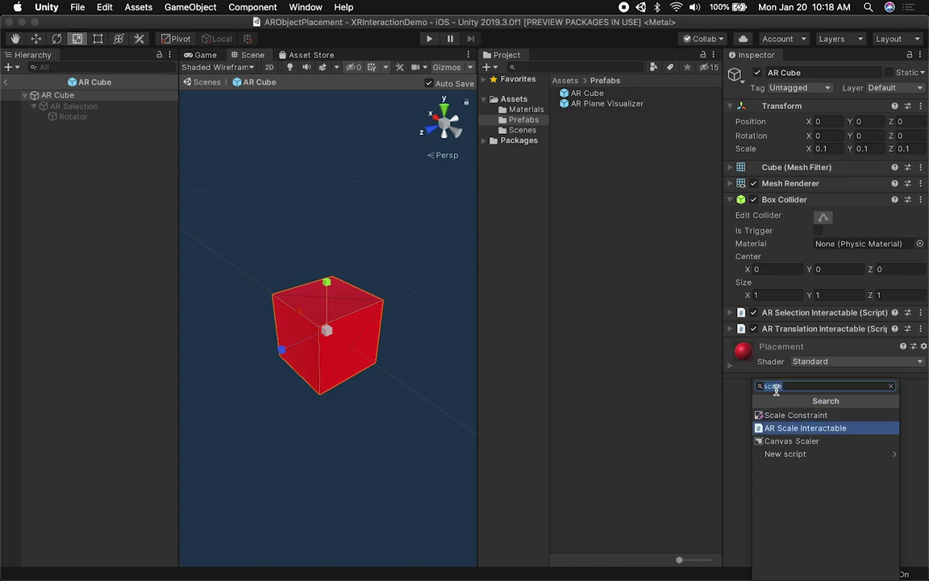
pyautogui.press('Return')
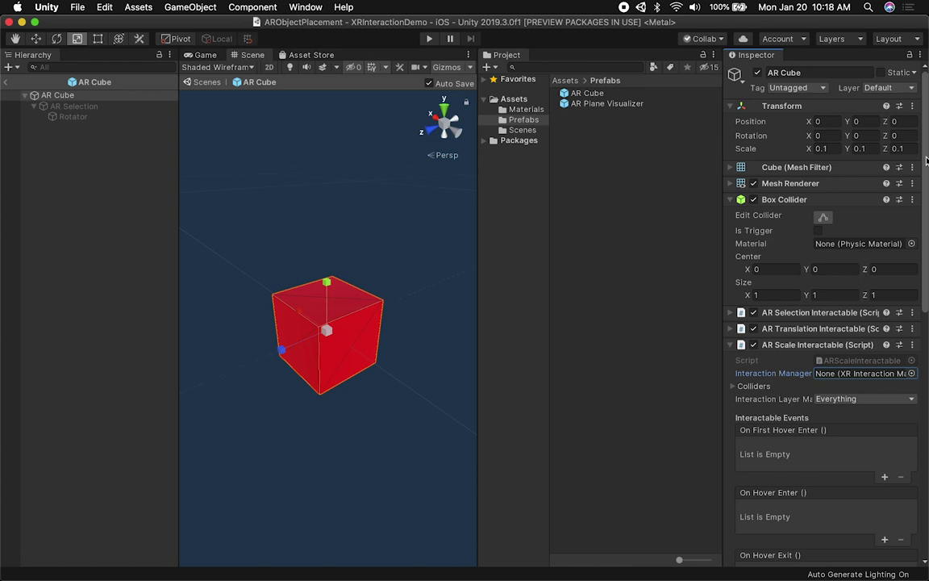
# Set the AR Scale Interactable's Max Scale to 0.75
pyautogui.scroll(-5, 915, 242)
pyautogui.scroll(-7, 914, 265)
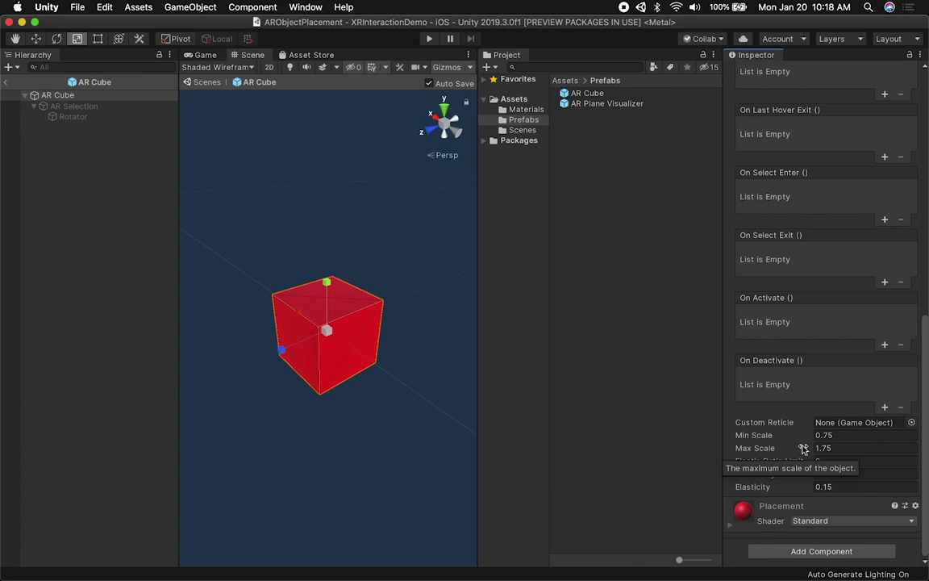
pyautogui.click(837, 448)
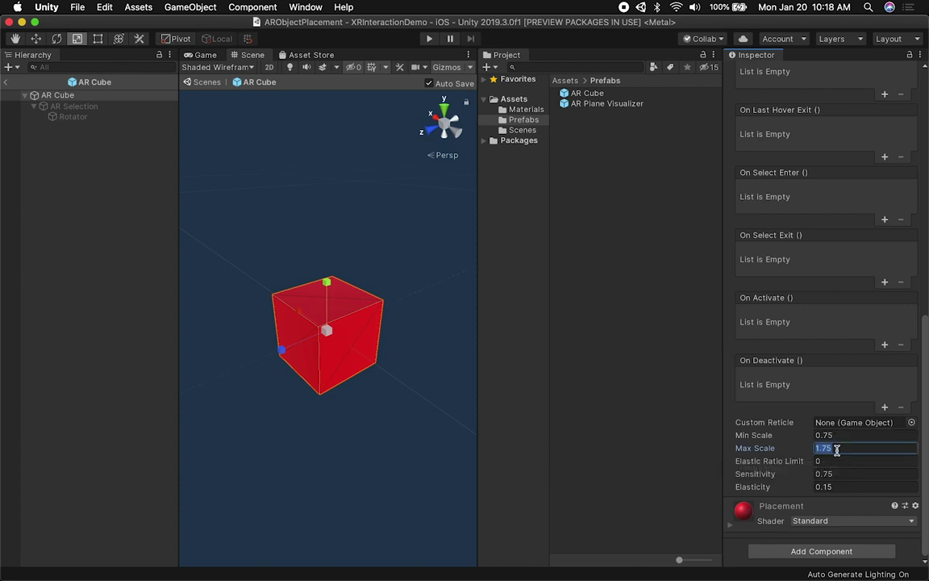
pyautogui.write('0.75')
pyautogui.press('Return')
# Set the AR Scale Interactable's Min Scale to 0.01 and its Max Scale to 0.1
pyautogui.click(845, 435)
pyautogui.write('0.01')
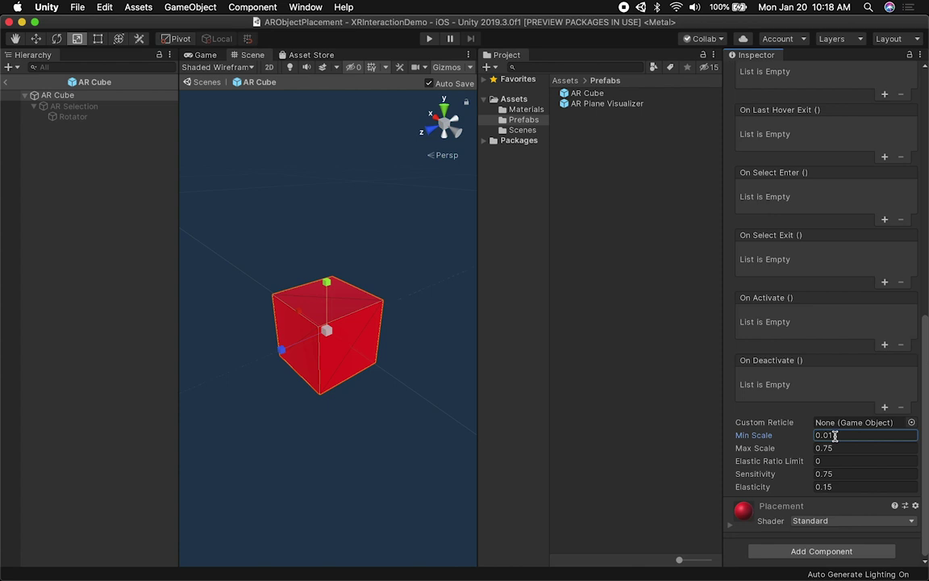
pyautogui.click(839, 447)
pyautogui.write('.1')
pyautogui.press('Return')
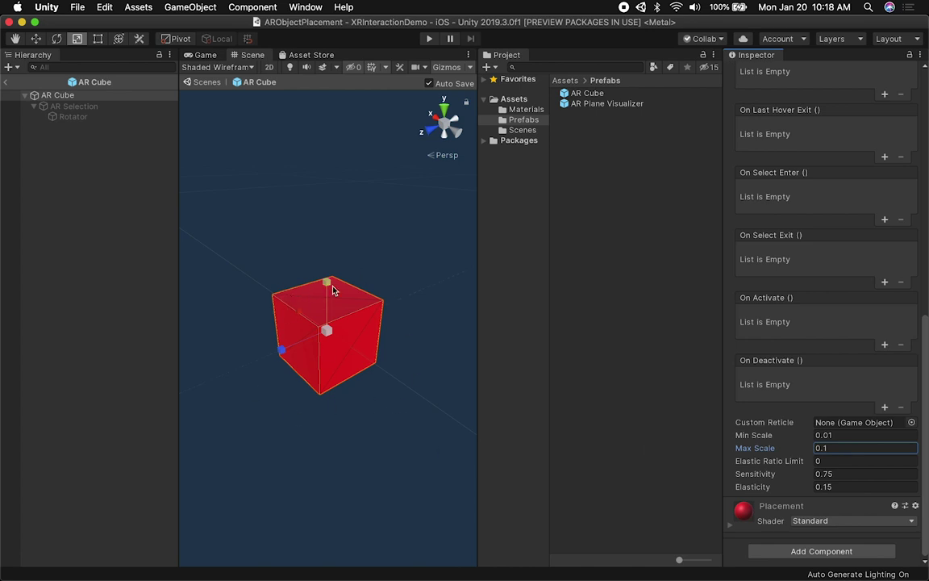
# Set the AR Scale Interactable's Max Scale to 0.15 and collapse the component
pyautogui.click(836, 448)
pyautogui.write('5')
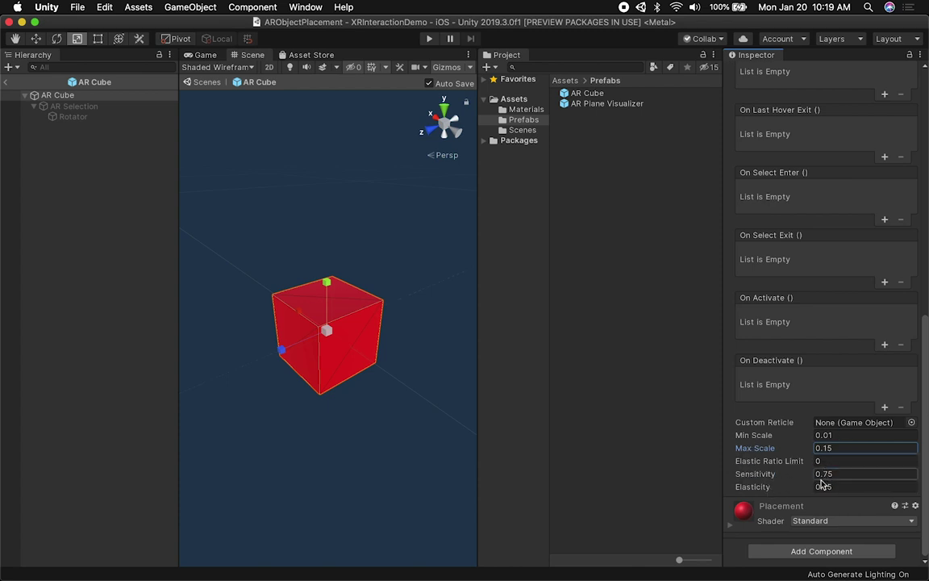
pyautogui.scroll(15, 867, 323)
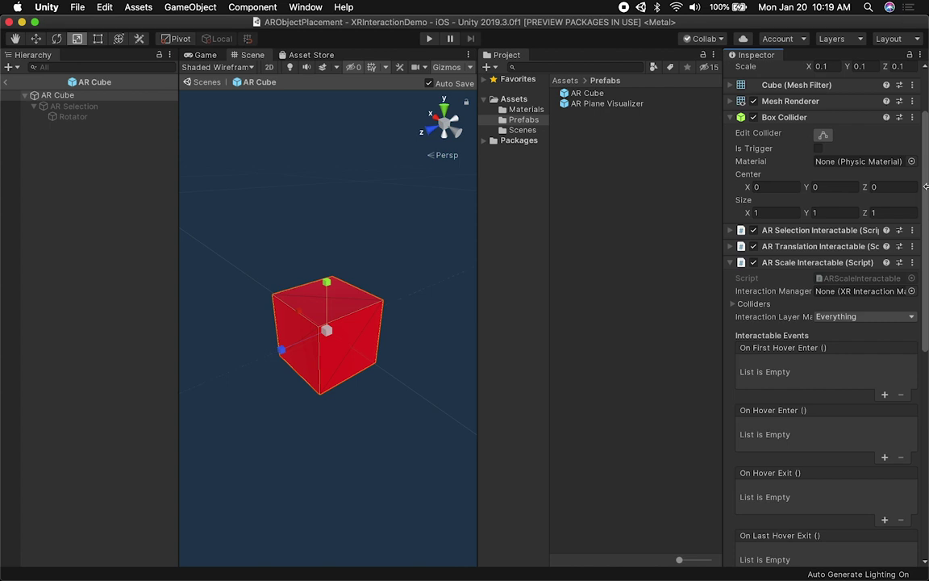
pyautogui.click(777, 302)
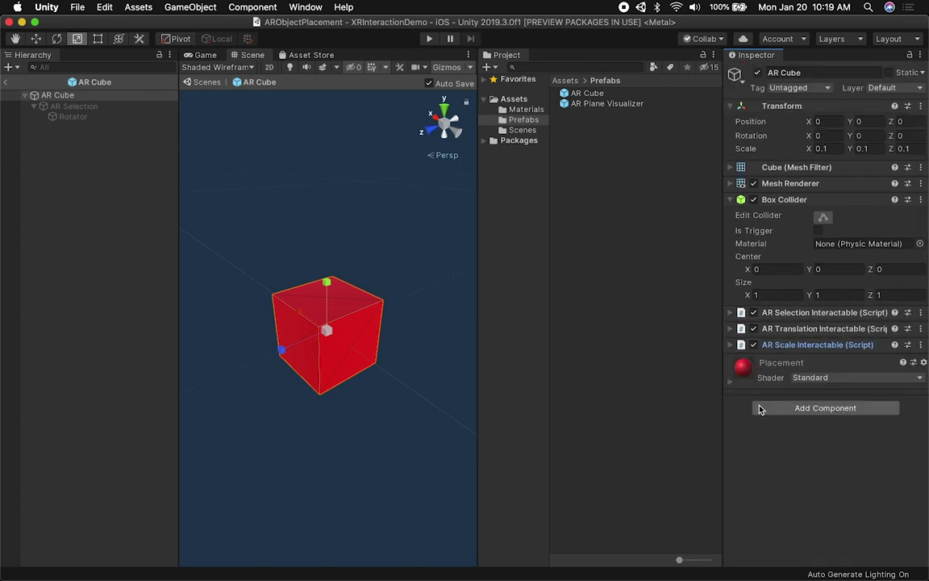
# Add an AR Rotation Interactable component to AR Cube and clear its Interaction Manager reference to None
pyautogui.click(759, 409)
pyautogui.write('rota')
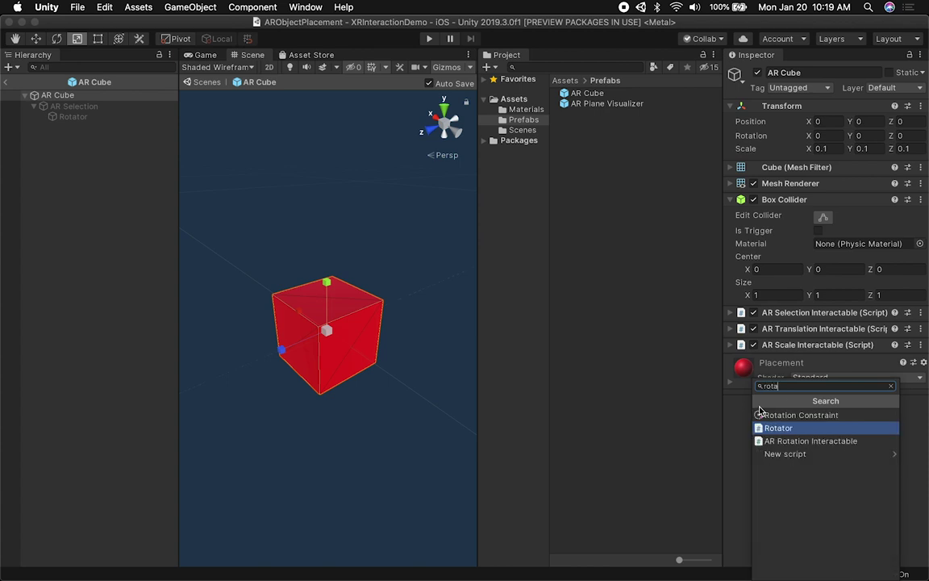
pyautogui.press('Down')
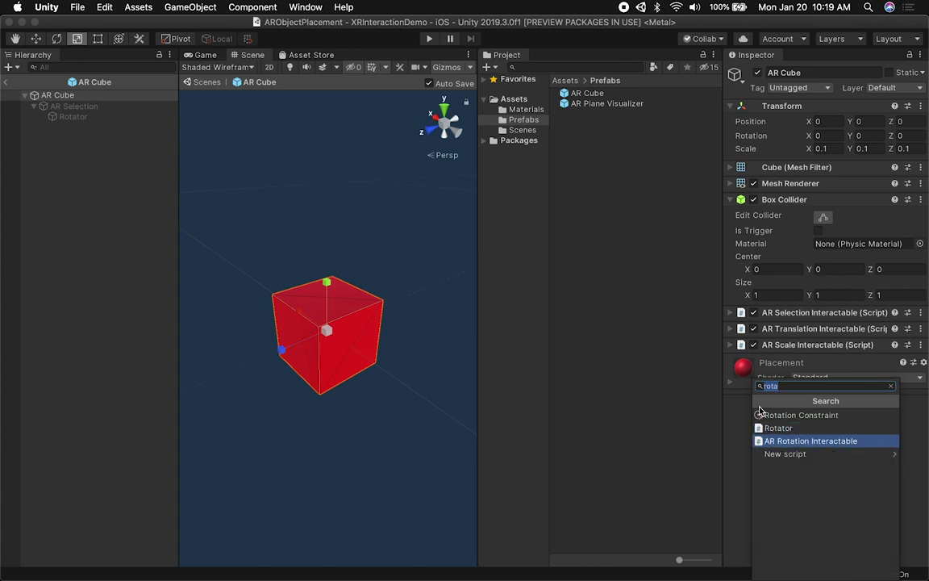
pyautogui.press('Return')
pyautogui.click(794, 360)
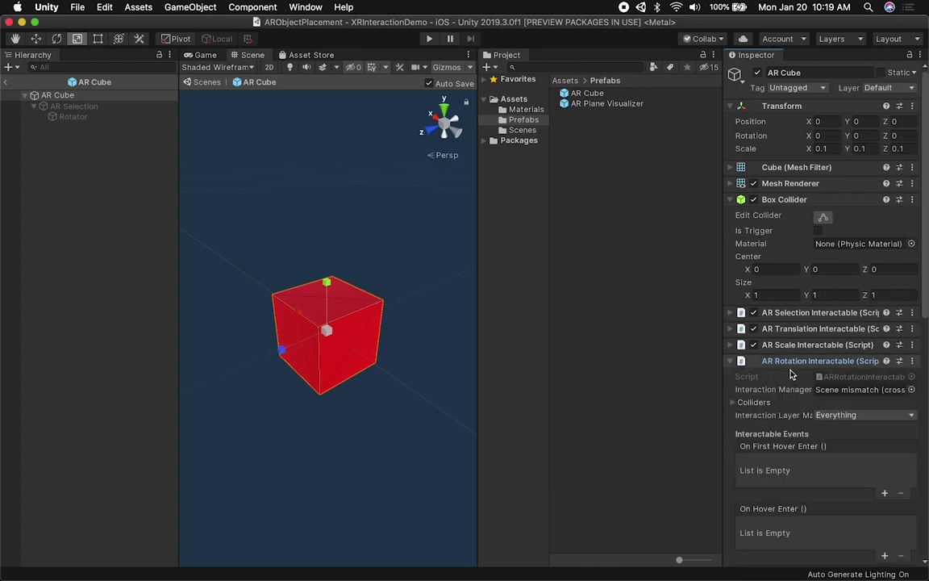
pyautogui.click(846, 389)
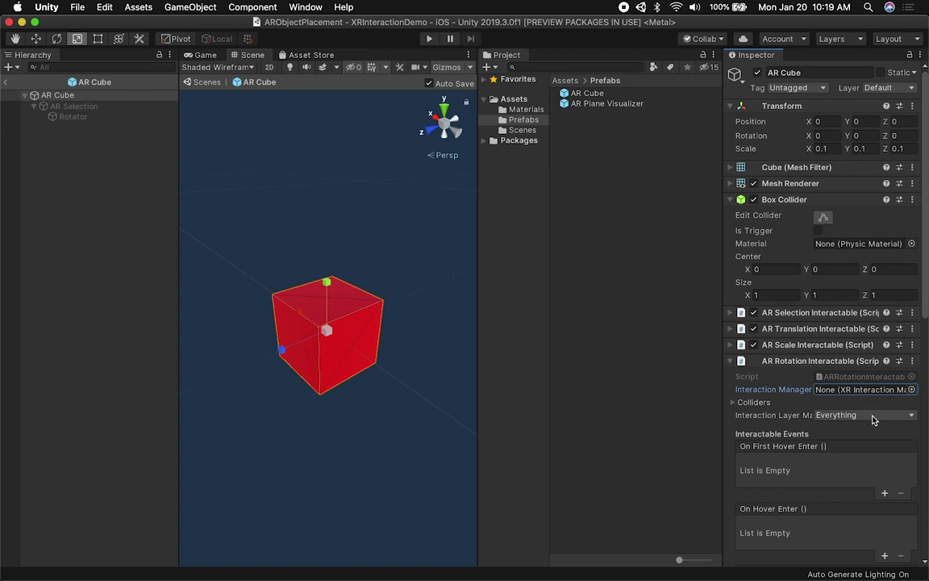
# Review the AR Rotation Interactable's rotation rate settings for drag and twist, and collapse the component
pyautogui.moveTo(925, 298); pyautogui.dragTo(902, 450)
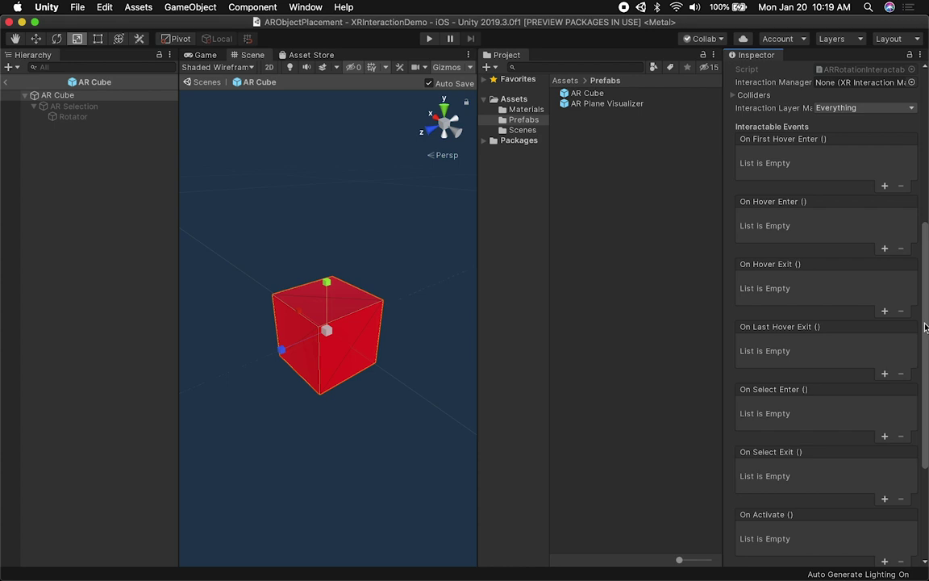
pyautogui.moveTo(925, 326); pyautogui.dragTo(919, 419)
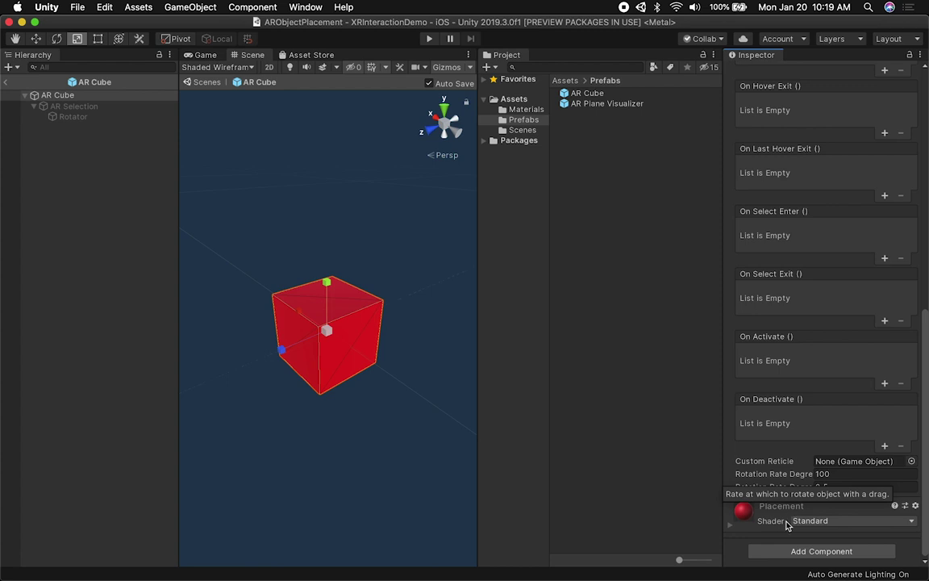
pyautogui.moveTo(784, 491)
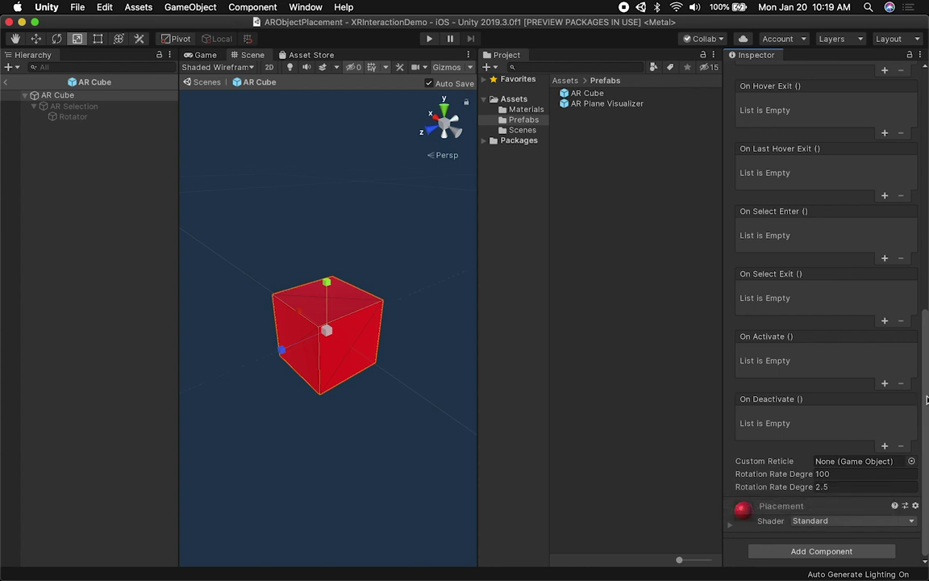
pyautogui.scroll(15, 926, 399)
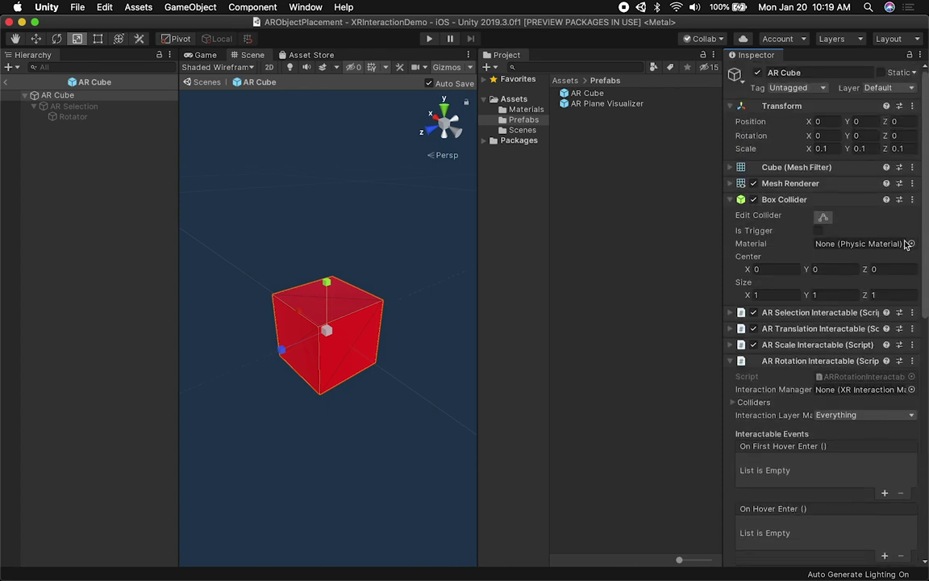
pyautogui.click(772, 360)
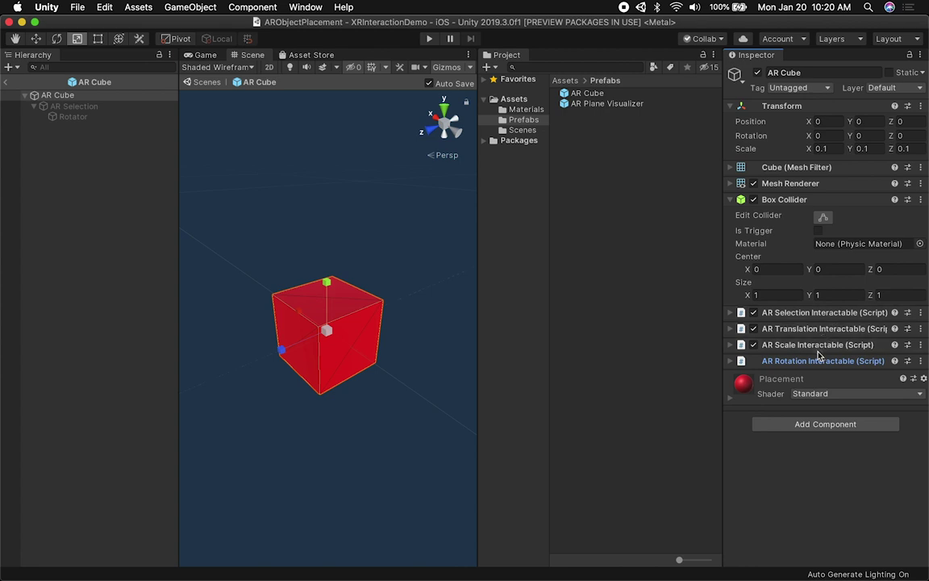
# Activate the AR Selection object and inspect the Rotator script's code in the Assets folder
pyautogui.click(71, 107)
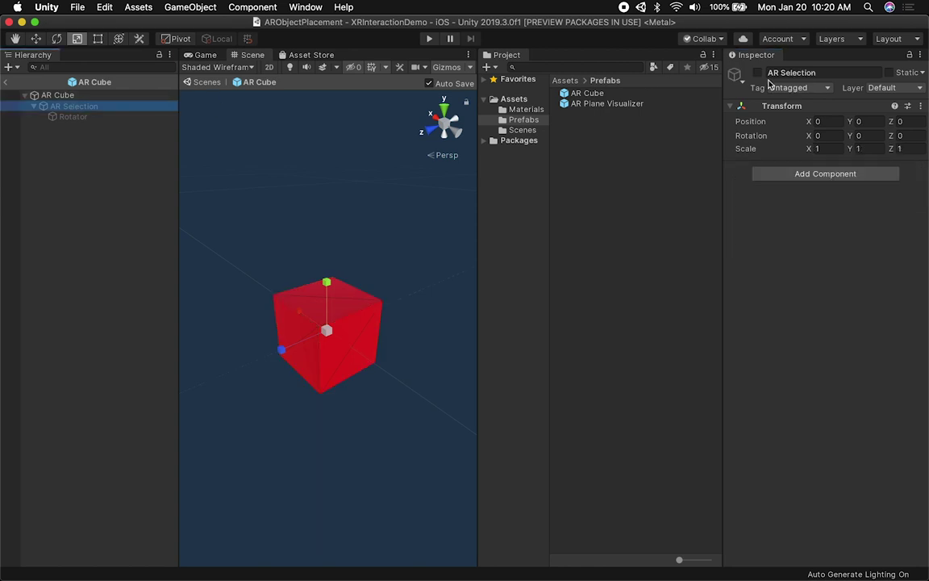
pyautogui.click(757, 72)
pyautogui.click(514, 99)
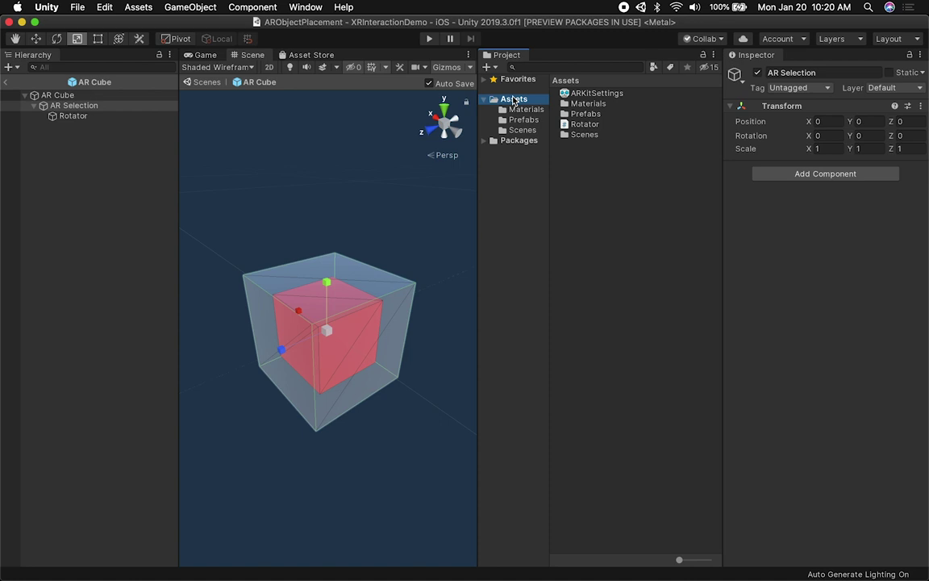
pyautogui.click(582, 125)
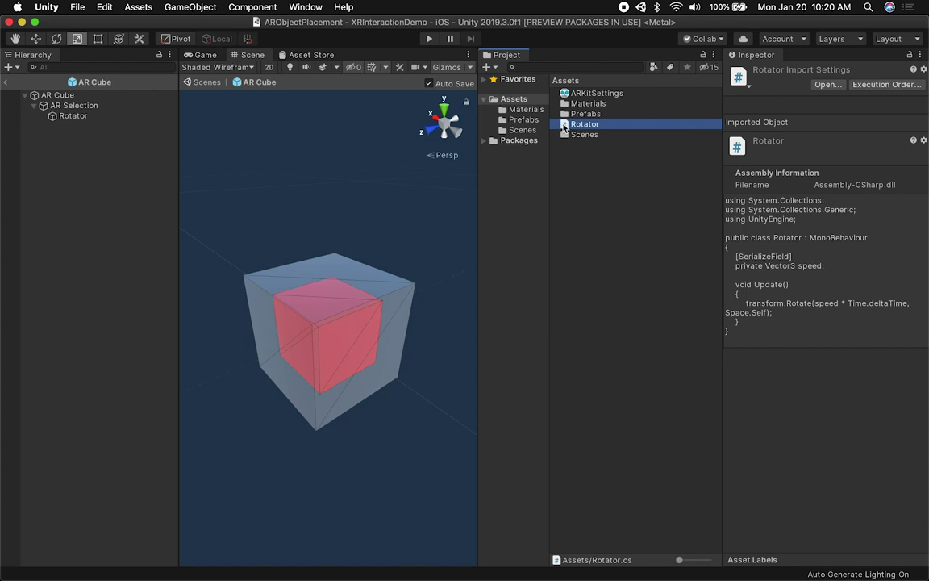
pyautogui.moveTo(571, 126); pyautogui.dragTo(76, 107)
# Create a Scripts folder in Assets and move the Rotator script into it
pyautogui.rightClick(516, 98)
pyautogui.moveTo(541, 103)
pyautogui.moveTo(706, 187)
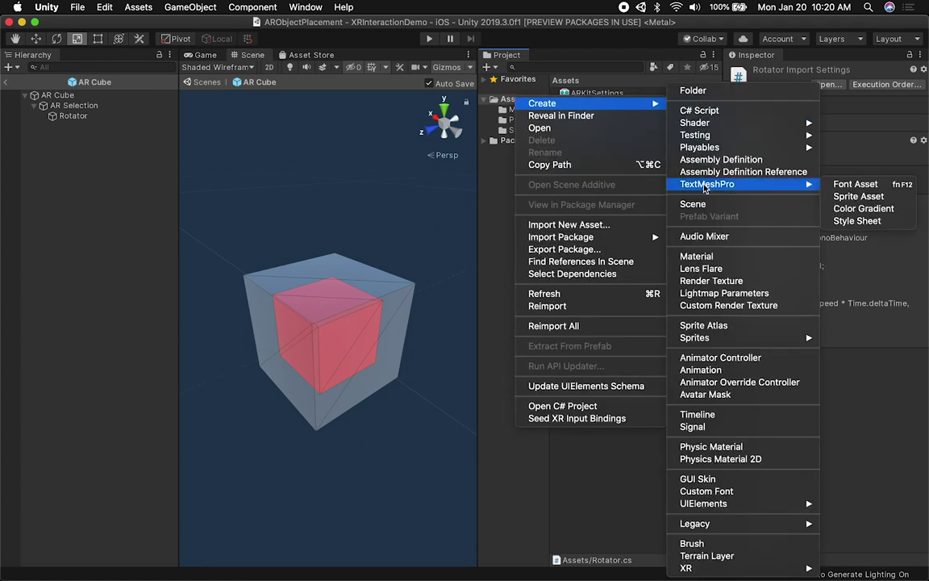
pyautogui.click(693, 91)
pyautogui.write('S')
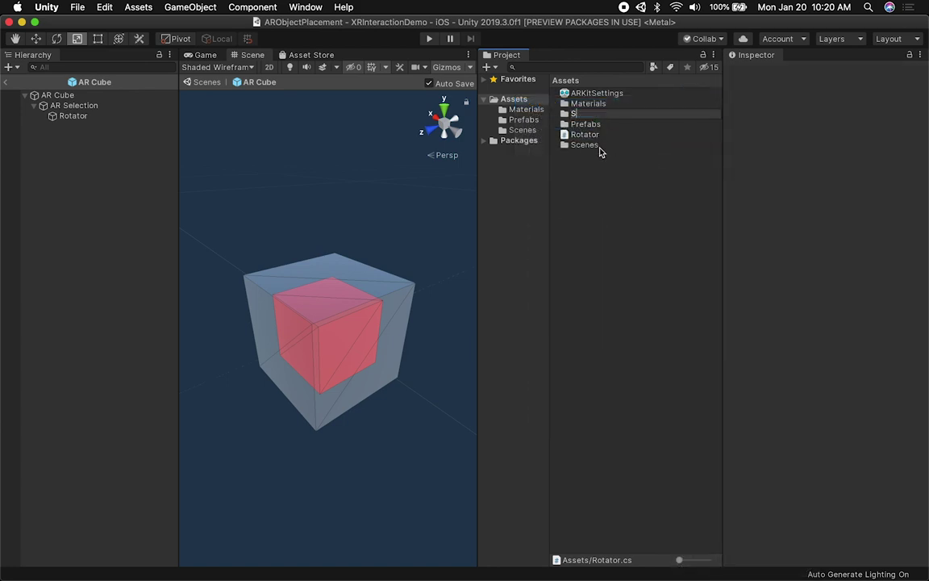
pyautogui.write('cripts')
pyautogui.press('Return')
pyautogui.moveTo(595, 124); pyautogui.dragTo(611, 189)
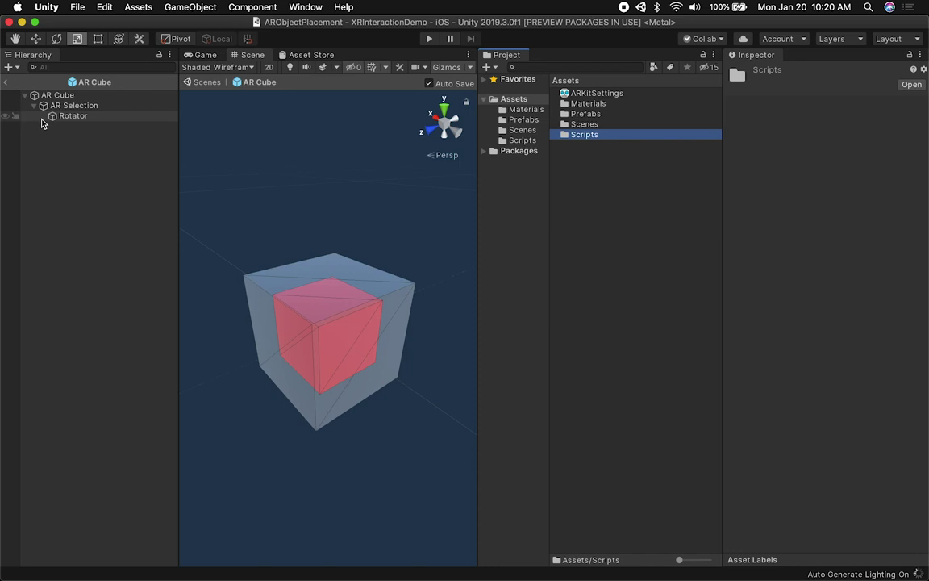
# Add the Rotator script to the Rotator child object and set its Y speed to 50
pyautogui.click(69, 117)
pyautogui.press('w')
pyautogui.moveTo(301, 283); pyautogui.dragTo(326, 284)
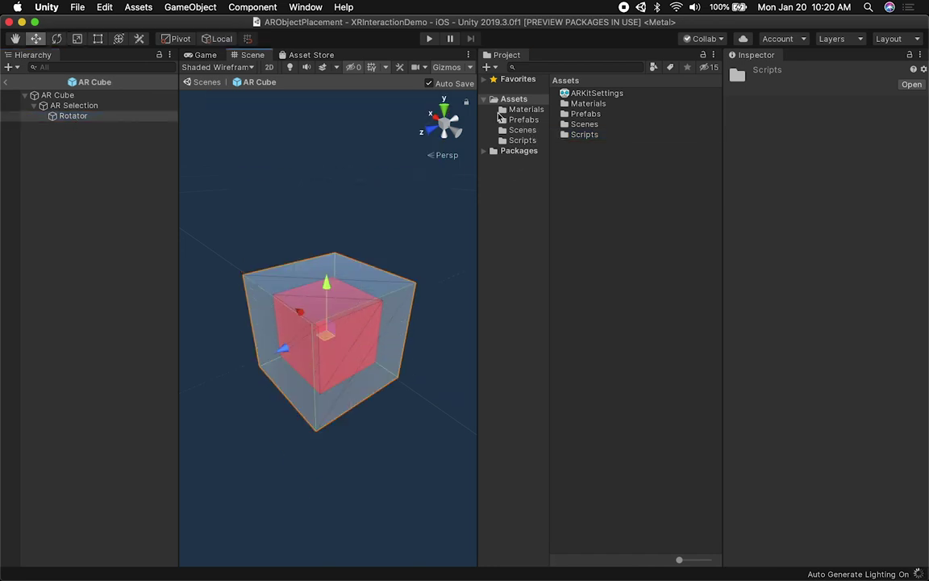
pyautogui.click(73, 116)
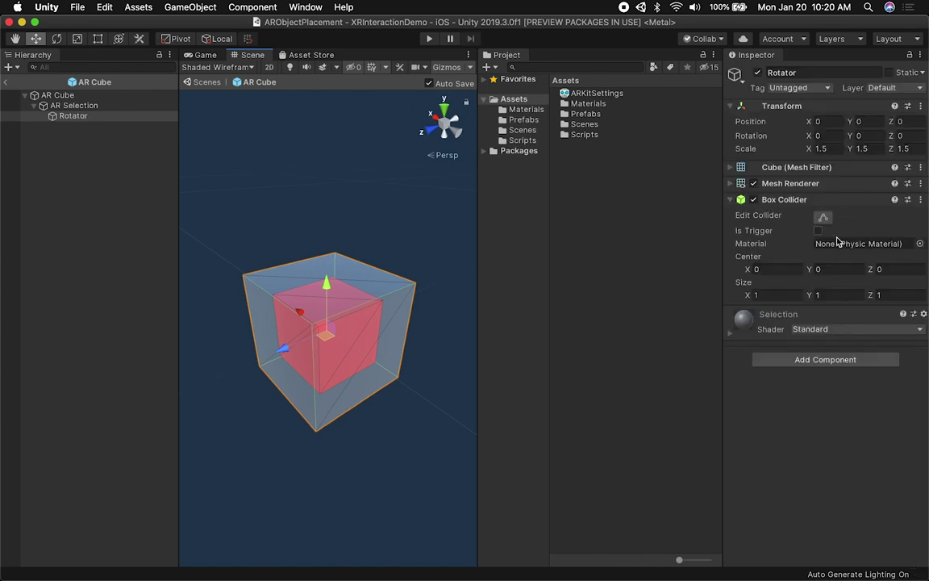
pyautogui.click(798, 360)
pyautogui.write('ro')
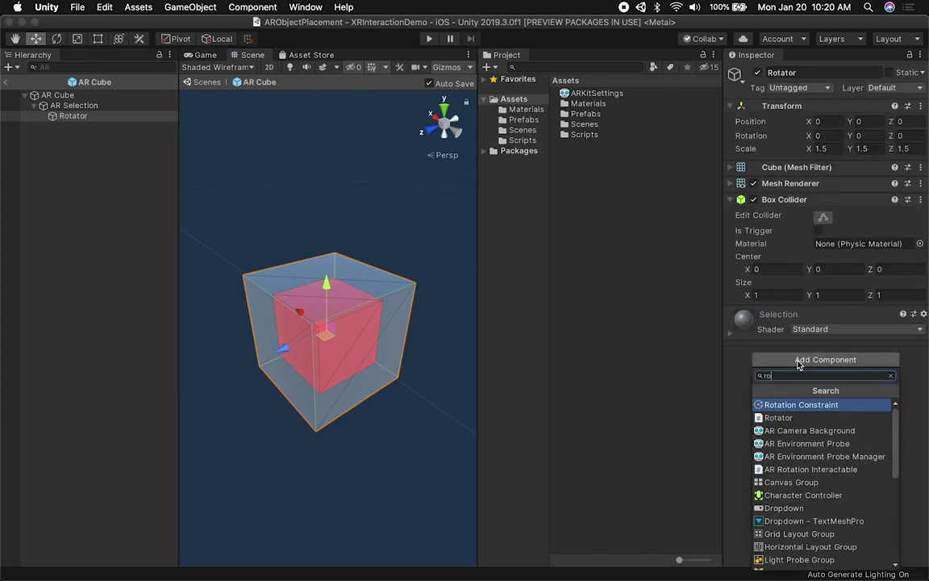
pyautogui.press('Down')
pyautogui.press('Return')
pyautogui.click(820, 355)
pyautogui.write('50')
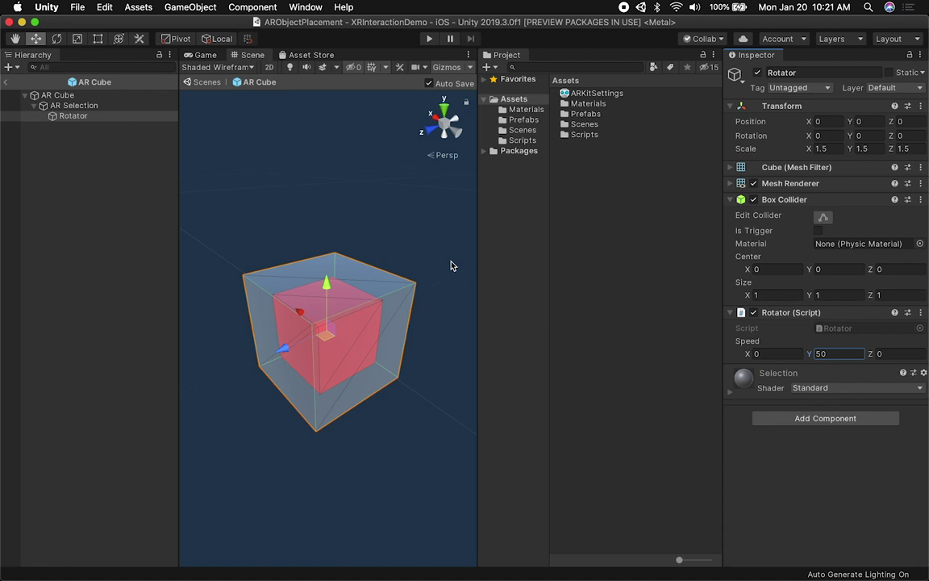
# Deactivate the AR Selection object and leave the AR Cube prefab for the ARObjectPlacement scene
pyautogui.click(106, 108)
pyautogui.click(758, 73)
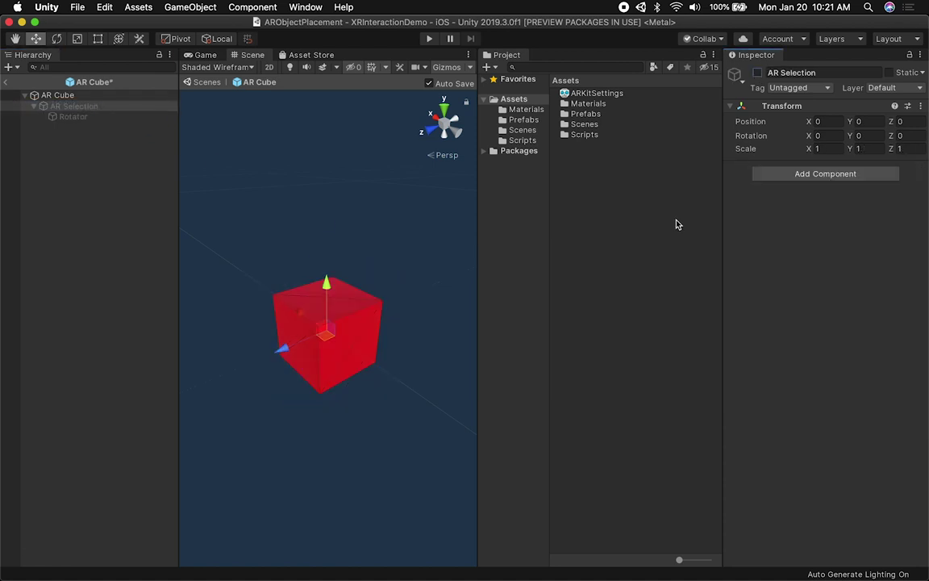
pyautogui.click(54, 95)
pyautogui.click(6, 82)
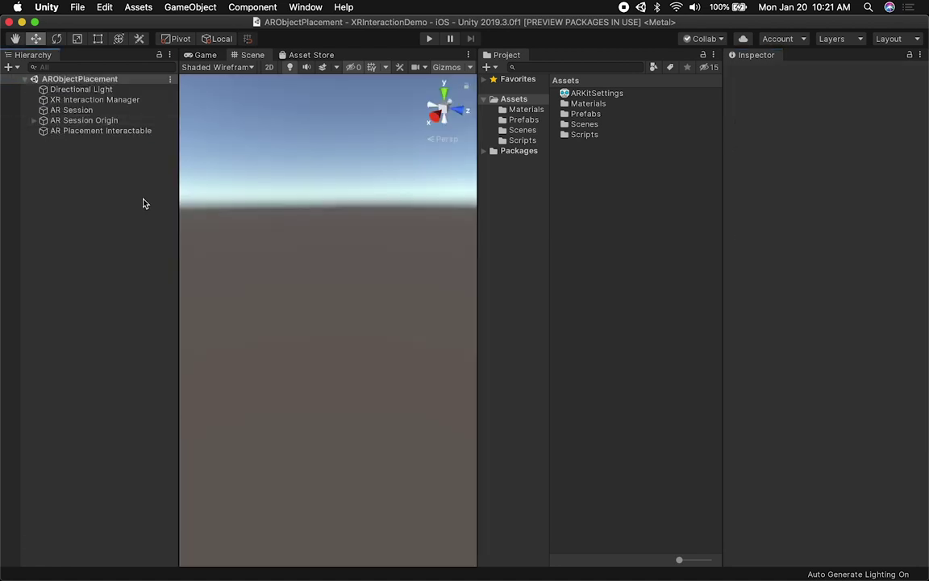
# Place an instance of the AR Cube prefab in the scene and frame it
pyautogui.click(523, 120)
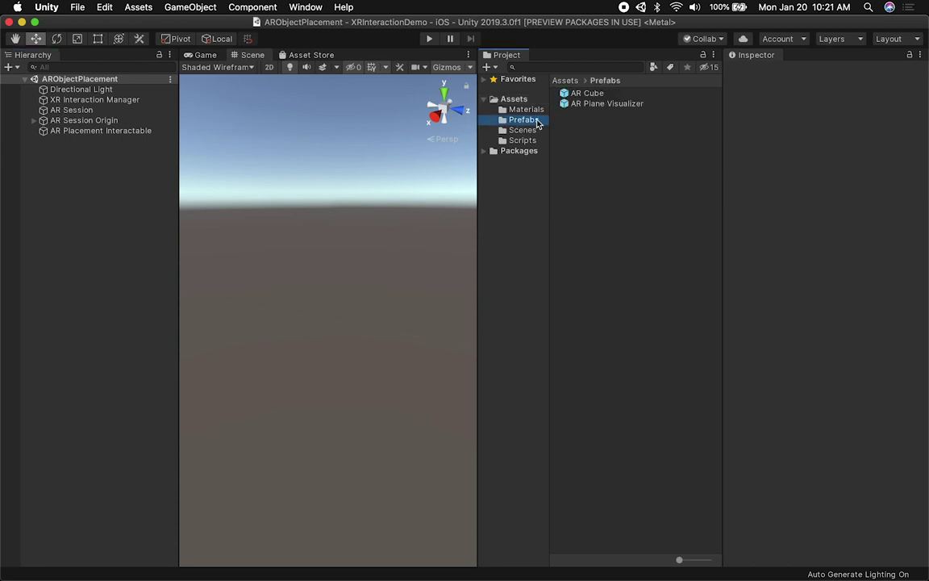
pyautogui.moveTo(589, 94); pyautogui.dragTo(351, 253)
pyautogui.press('f')
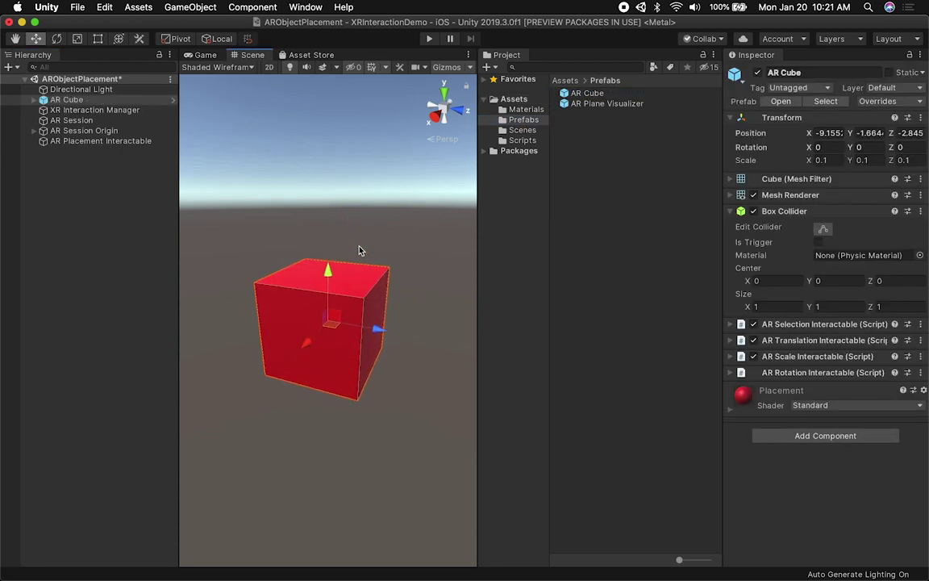
# Run the scene and activate the placed cube's AR Selection object to preview its rotation in the Scene view
pyautogui.click(429, 39)
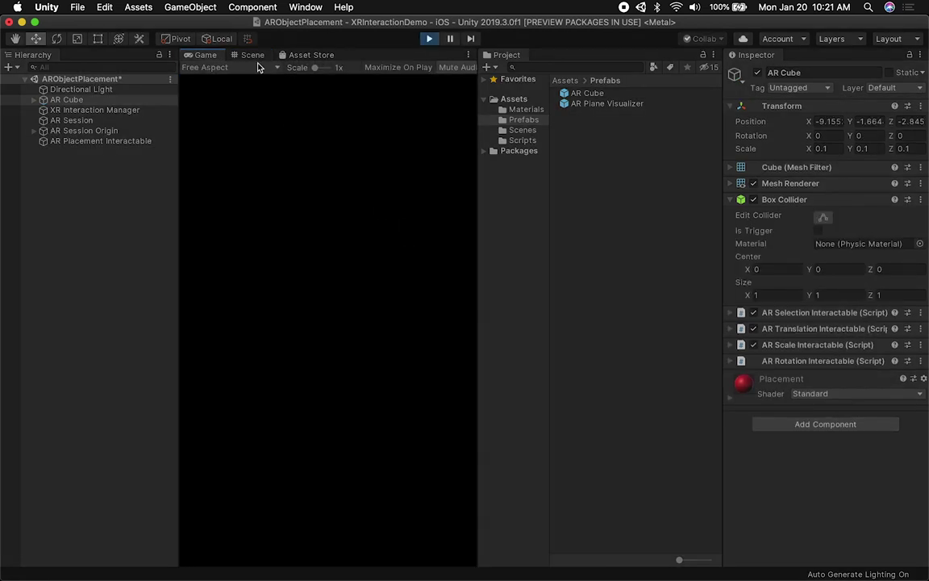
pyautogui.click(238, 54)
pyautogui.click(34, 99)
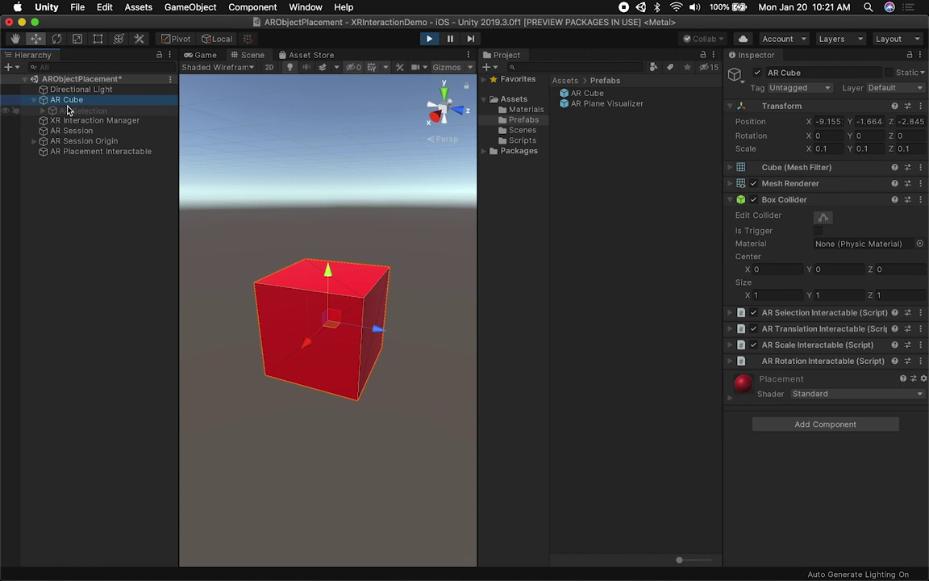
pyautogui.click(77, 110)
pyautogui.click(758, 73)
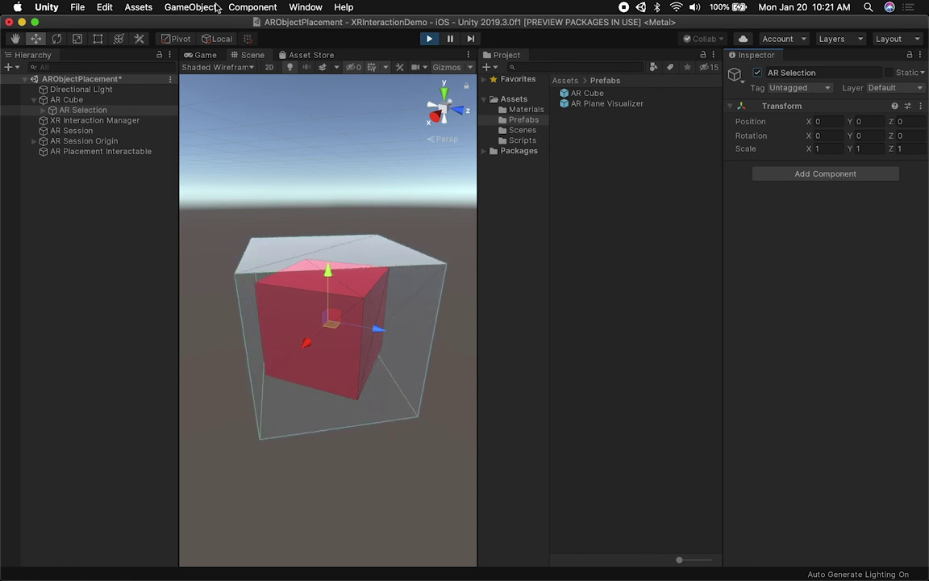
# Set the running Rotator object's Y speed to 100 to test a faster spin
pyautogui.click(45, 110)
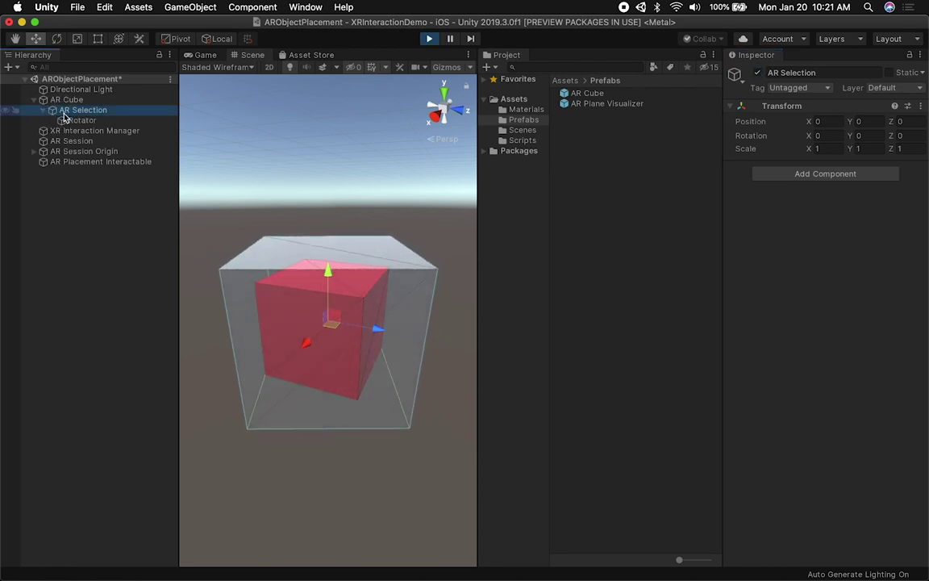
pyautogui.click(66, 120)
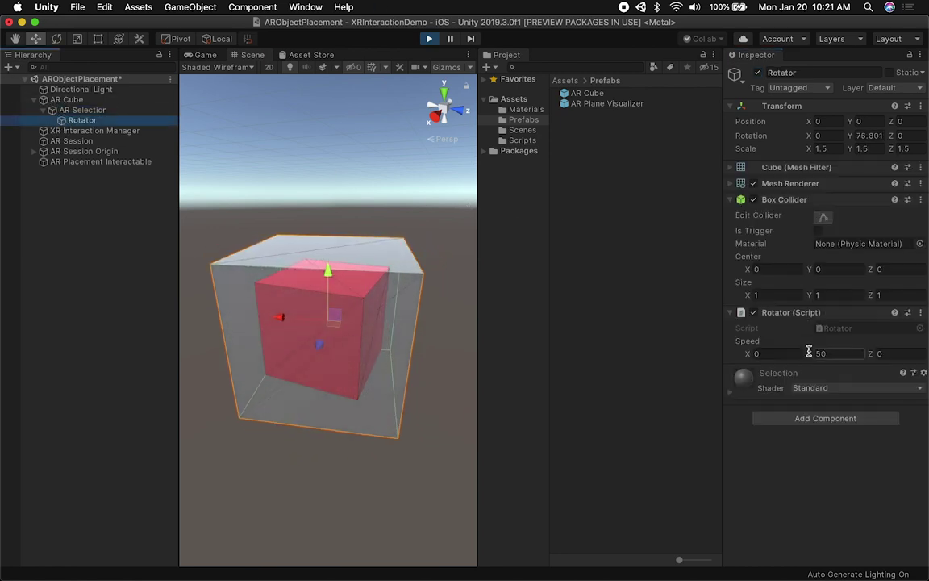
pyautogui.click(839, 353)
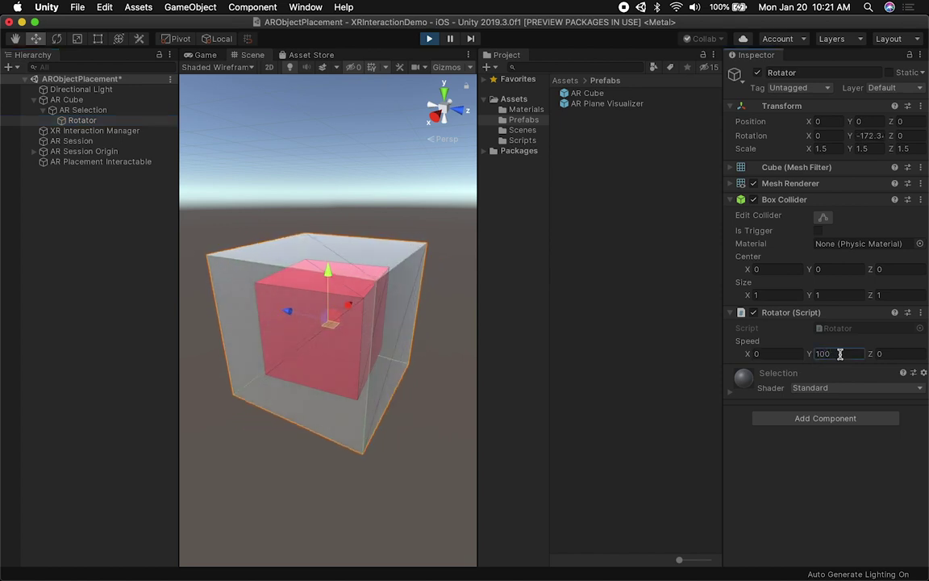
pyautogui.write('100')
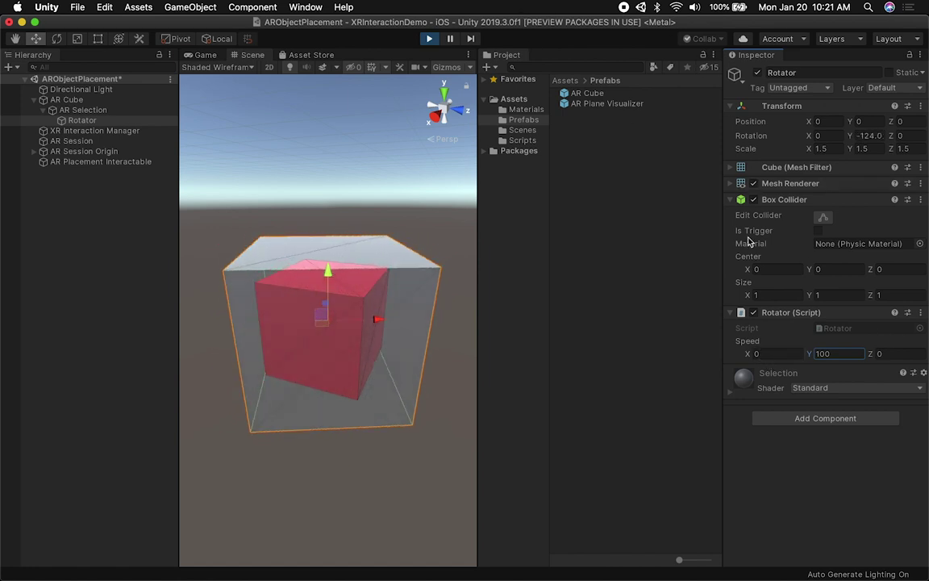
# Stop the running scene and delete the AR Cube instance from it
pyautogui.click(431, 40)
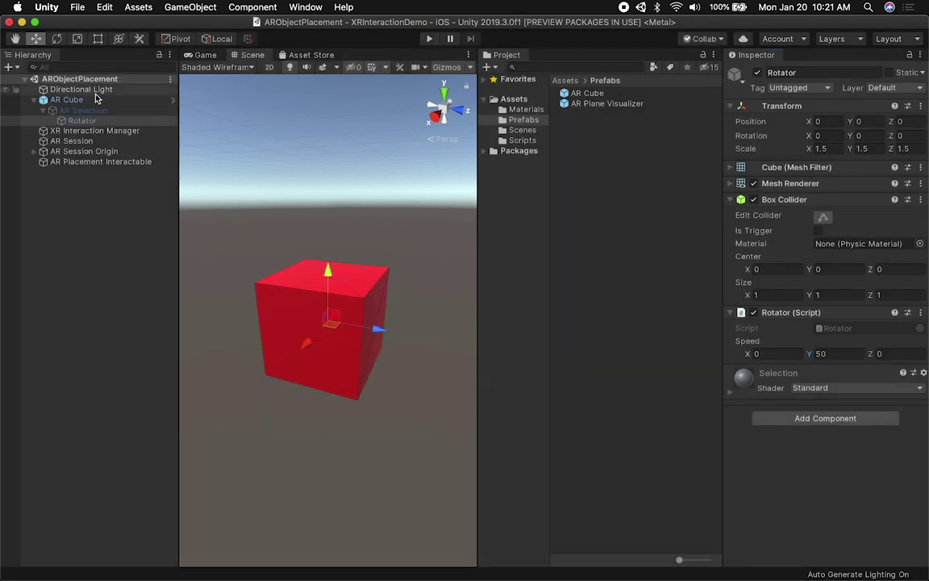
pyautogui.click(96, 100)
pyautogui.press('super+BackSpace')
pyautogui.click(95, 111)
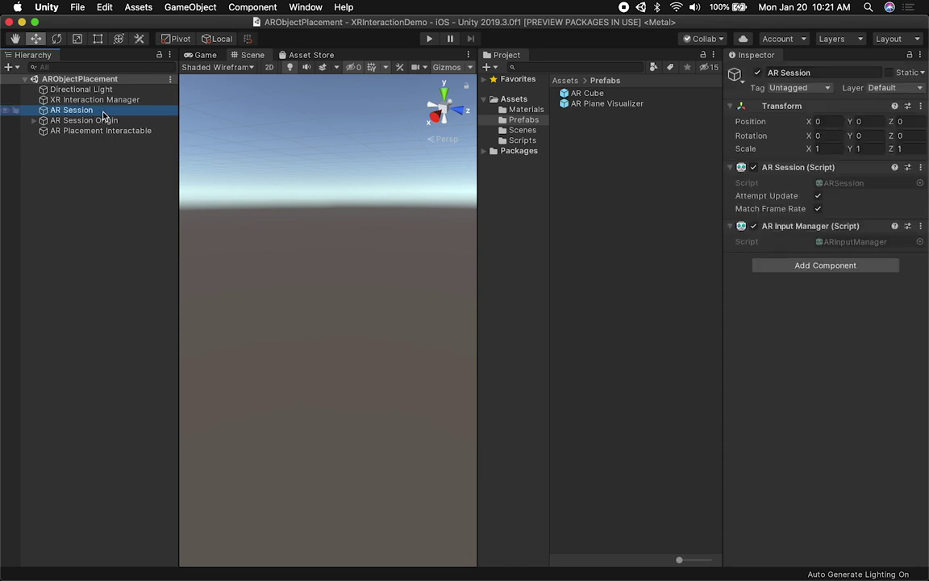